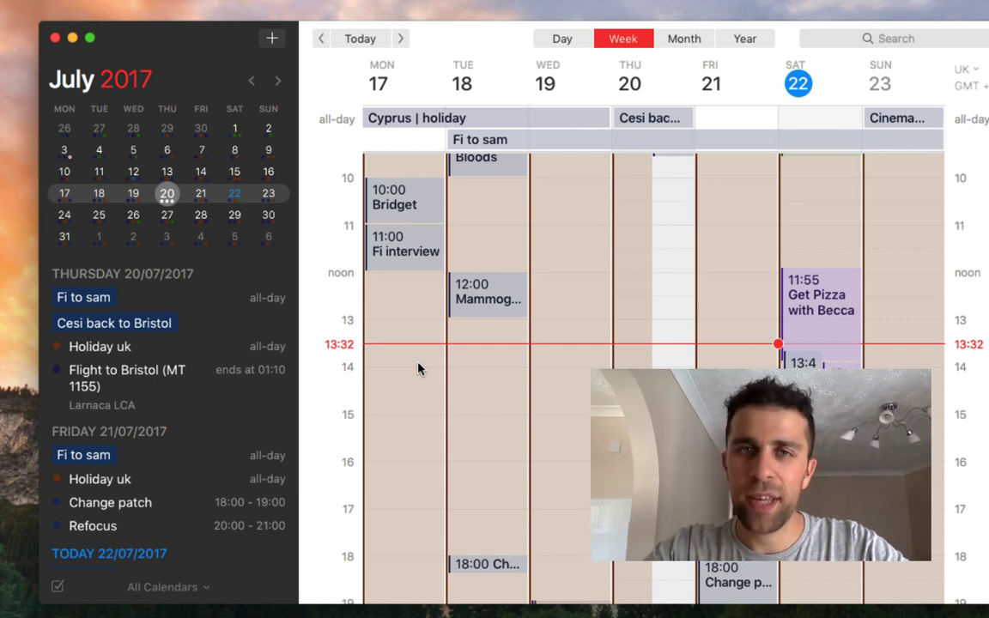
- Select Flight to Bristol in the sidebar, then jump to today's Email Alex event (13:55–14:25)
{"action": "scroll", "coordinate": [206, 458], "scroll_direction": "down", "scroll_amount": 2}
{"action": "scroll", "coordinate": [205, 457], "scroll_direction": "down", "scroll_amount": 2}
{"action": "scroll", "coordinate": [205, 457], "scroll_direction": "up", "scroll_amount": 1}
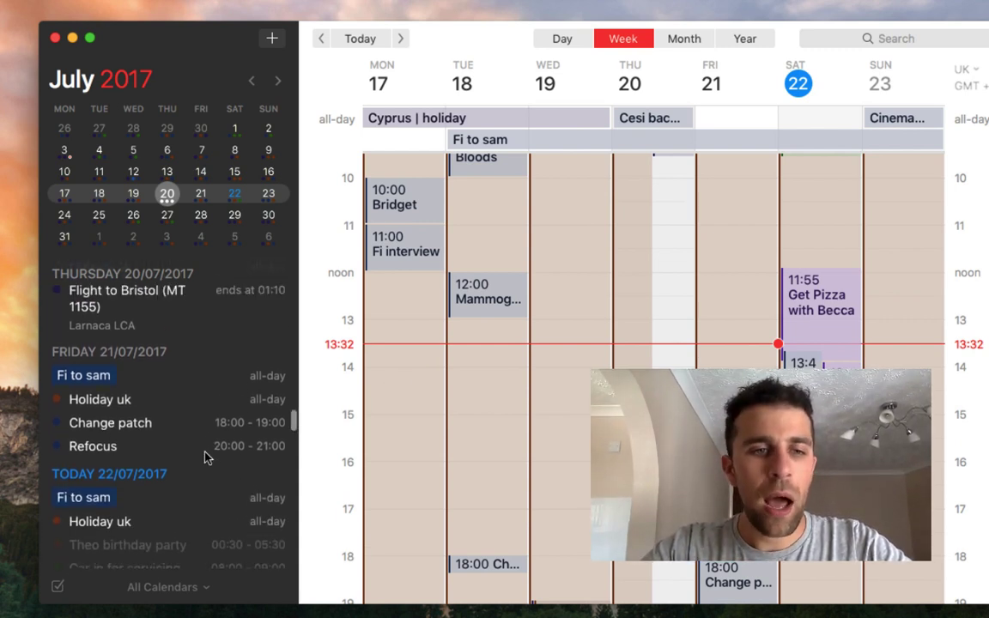
{"action": "scroll", "coordinate": [206, 458], "scroll_direction": "down", "scroll_amount": 1}
{"action": "scroll", "coordinate": [206, 457], "scroll_direction": "up", "scroll_amount": 4}
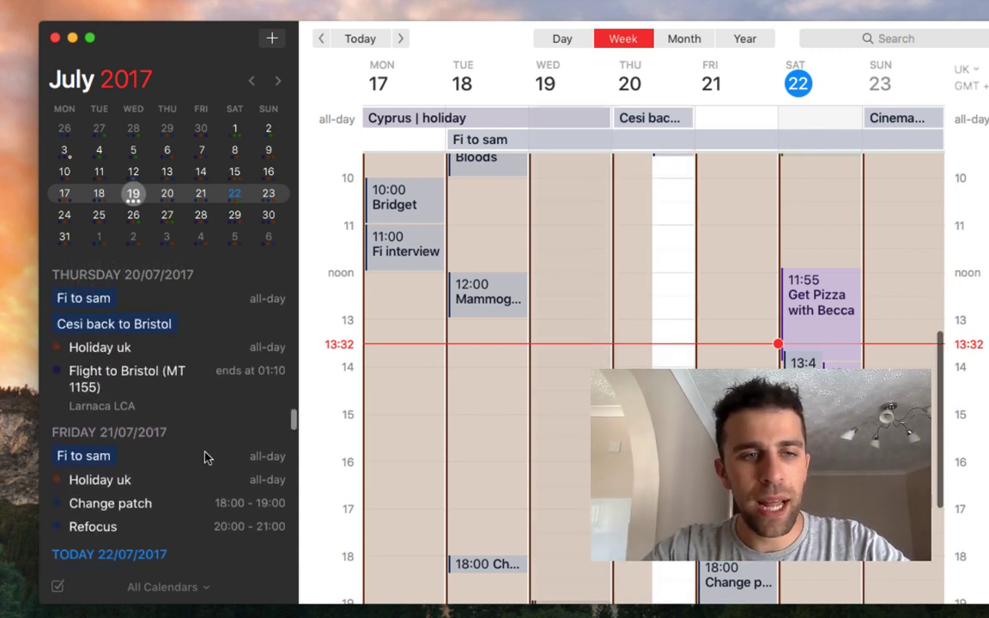
{"action": "left_click", "coordinate": [157, 379]}
{"action": "key", "text": "Escape"}
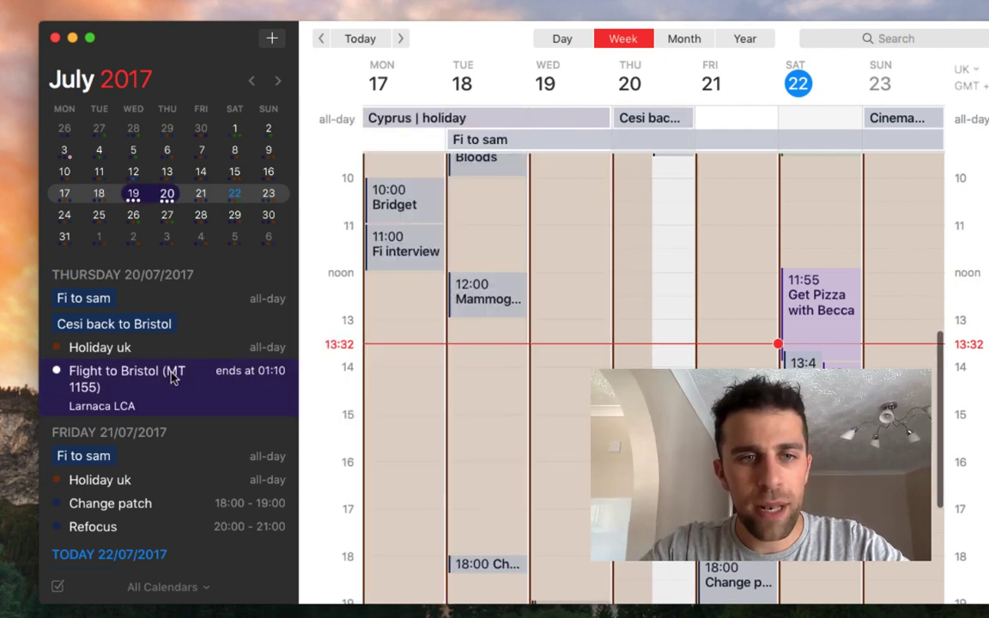
{"action": "key", "text": "super+t"}
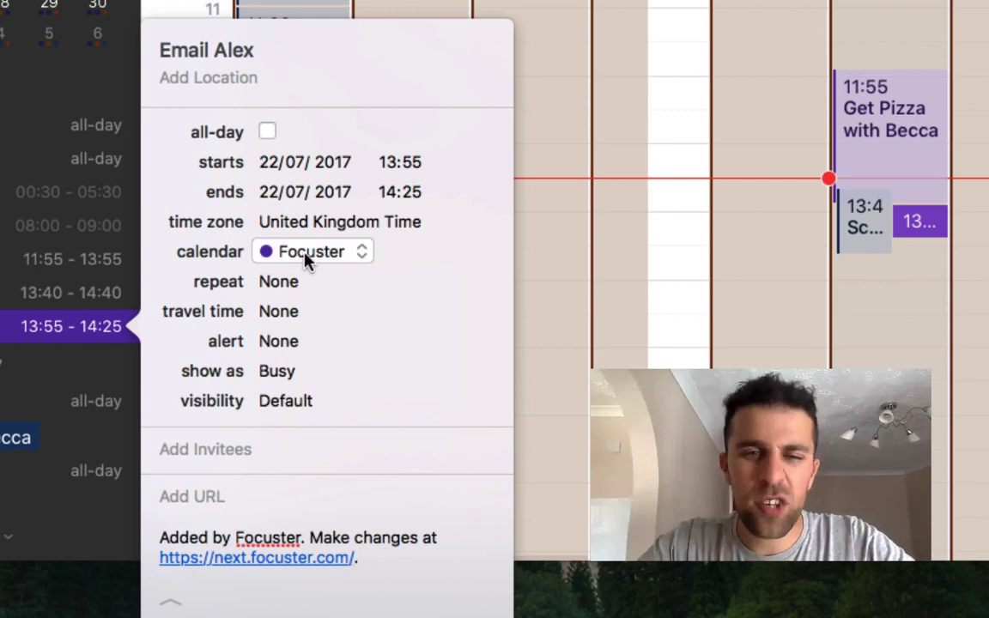
- Keep Email Alex on Focuster, give it a custom 16-minute travel time, and close its details
{"action": "left_click", "coordinate": [308, 258]}
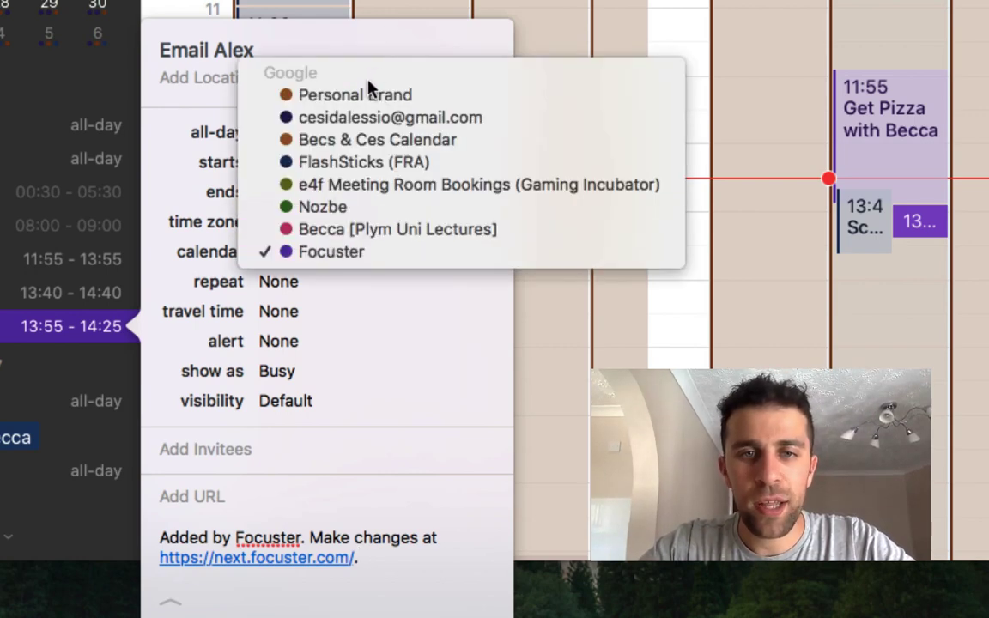
{"action": "left_click", "coordinate": [364, 38]}
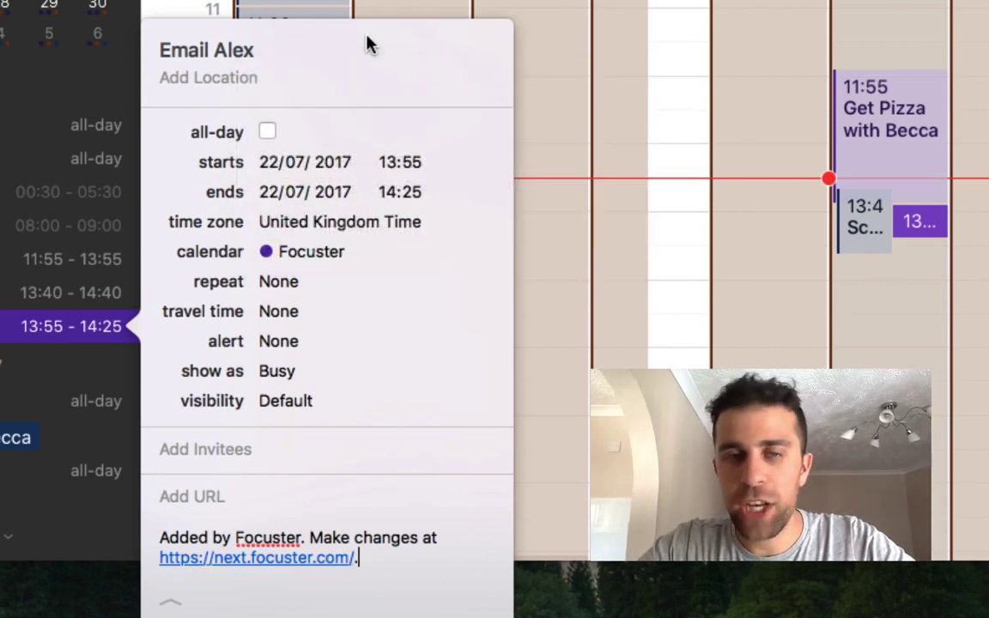
{"action": "left_click", "coordinate": [289, 314]}
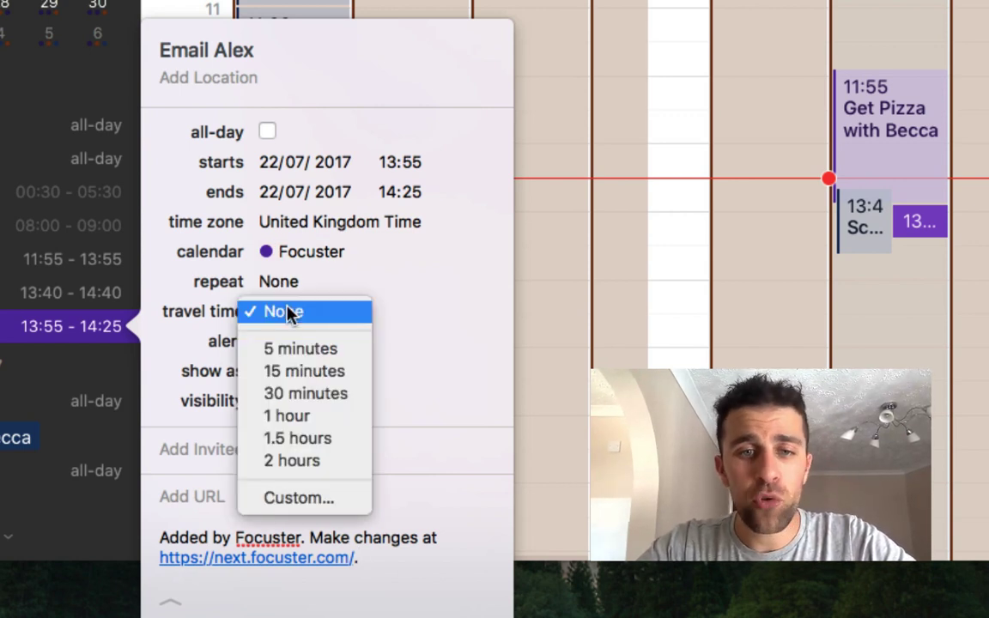
{"action": "left_click", "coordinate": [296, 376]}
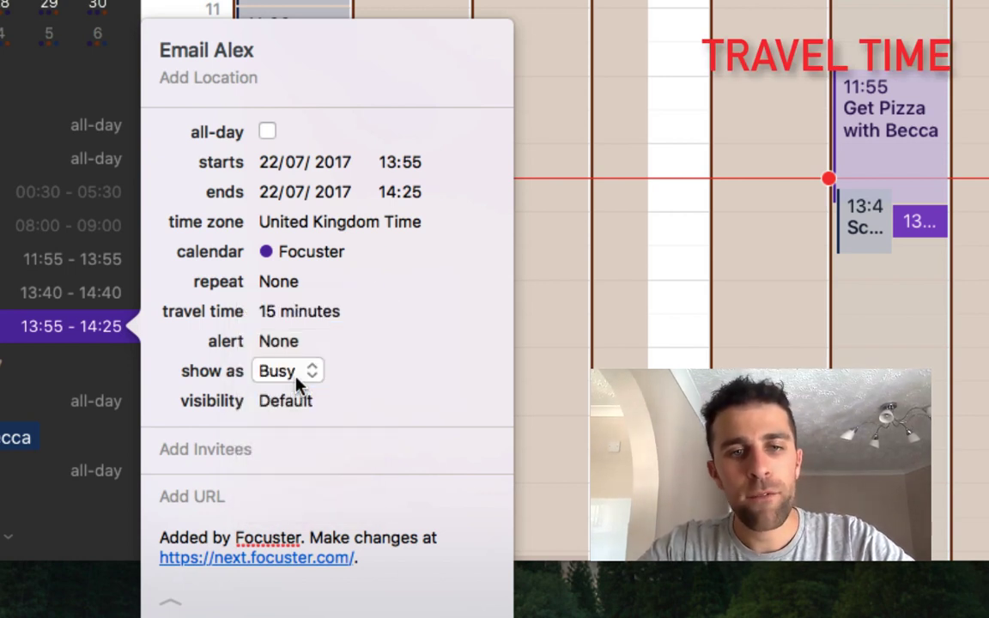
{"action": "left_click", "coordinate": [307, 316]}
{"action": "left_click", "coordinate": [304, 446]}
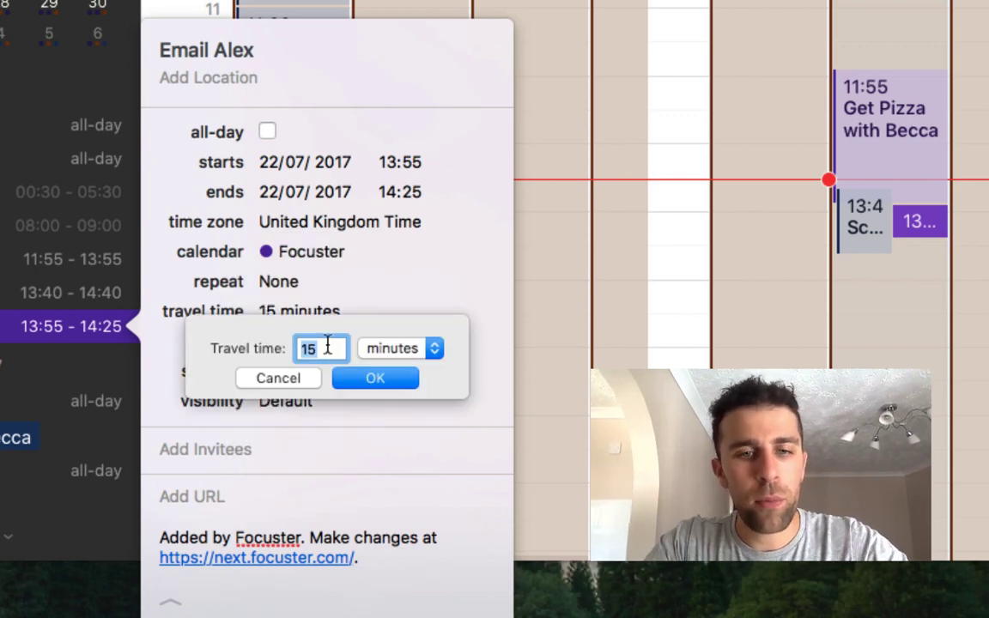
{"action": "type", "text": "16"}
{"action": "left_click", "coordinate": [369, 380]}
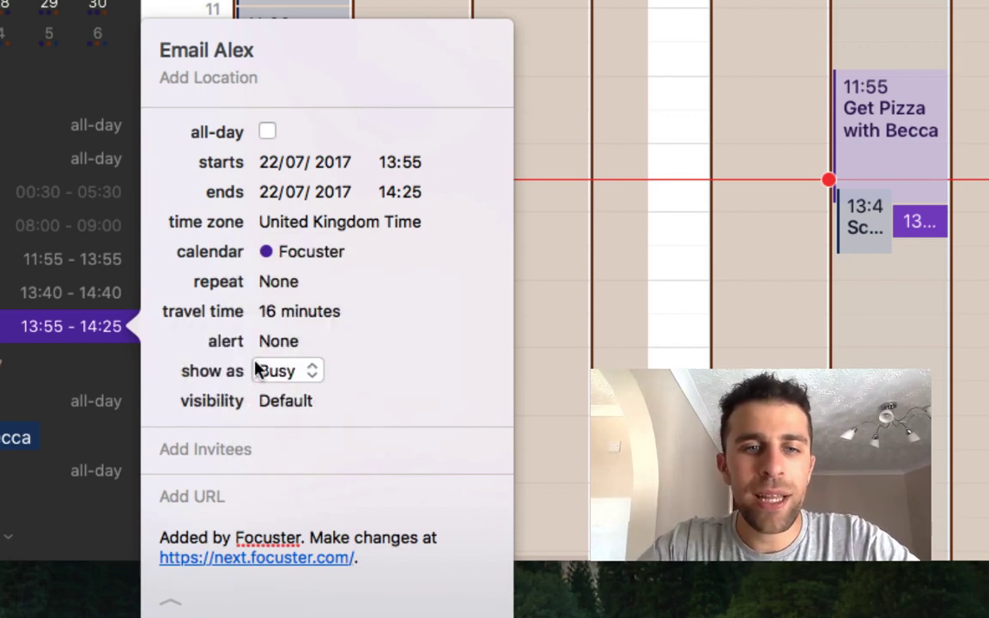
{"action": "left_click", "coordinate": [115, 343]}
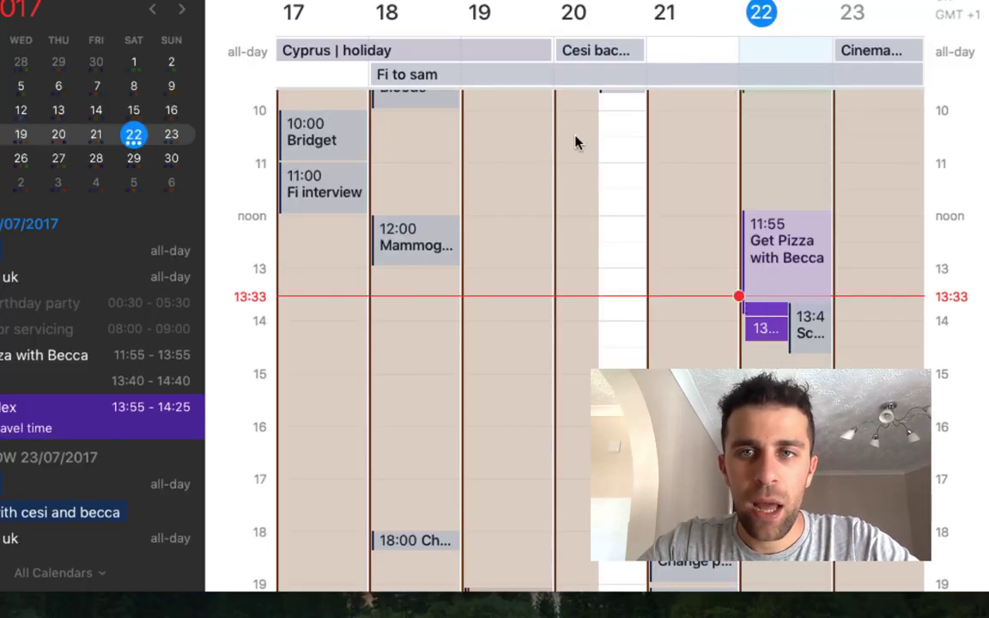
- In Day view, show the all-day Stay at EasyHotel Birmingham event on Tuesday 25 July
{"action": "key", "text": "super+1"}
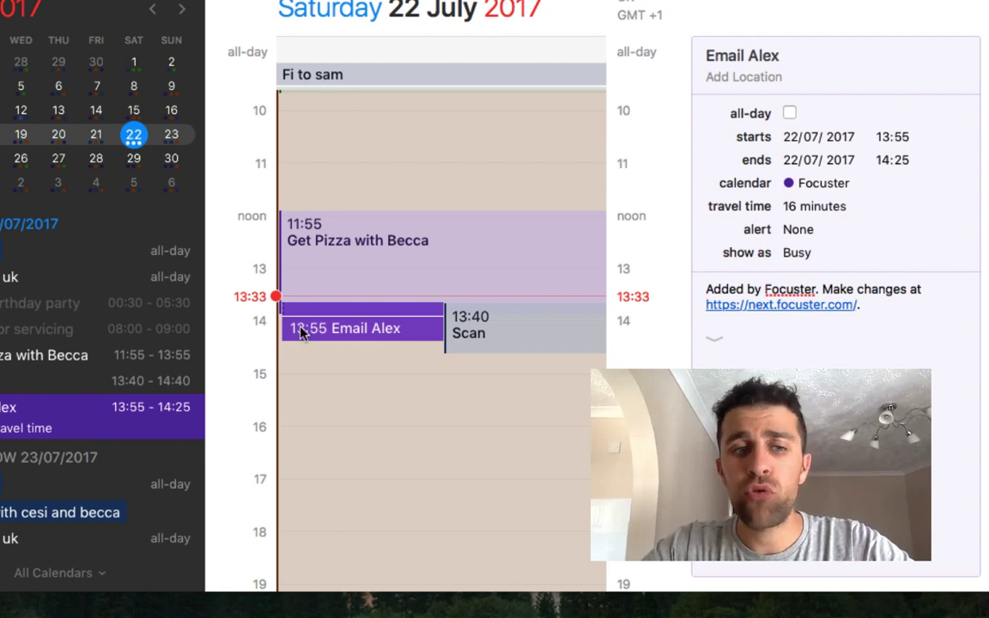
{"action": "left_click", "coordinate": [122, 397]}
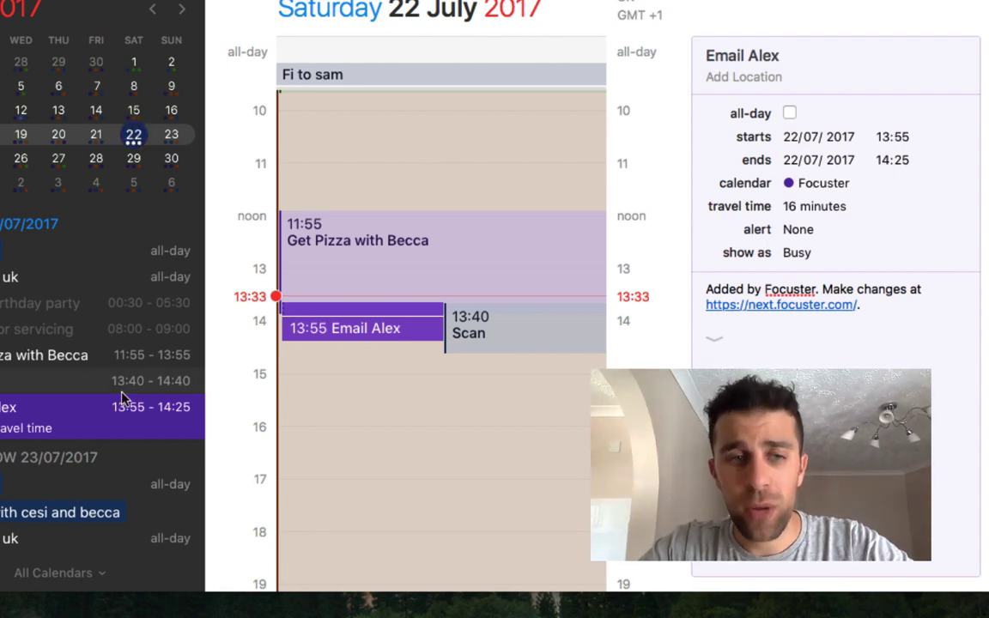
{"action": "scroll", "coordinate": [115, 408], "scroll_direction": "down", "scroll_amount": 5}
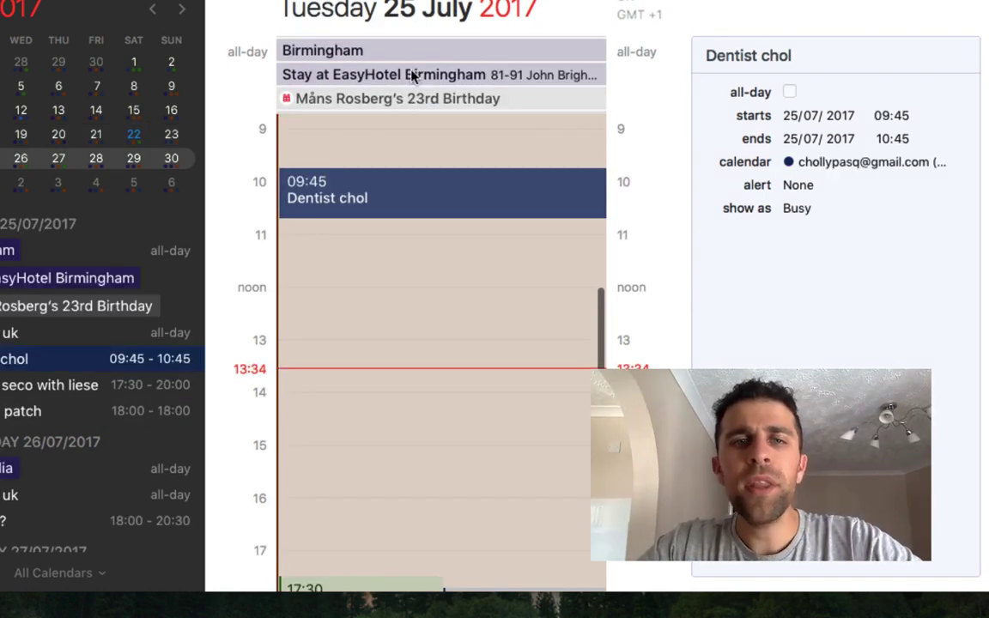
{"action": "left_click", "coordinate": [412, 75]}
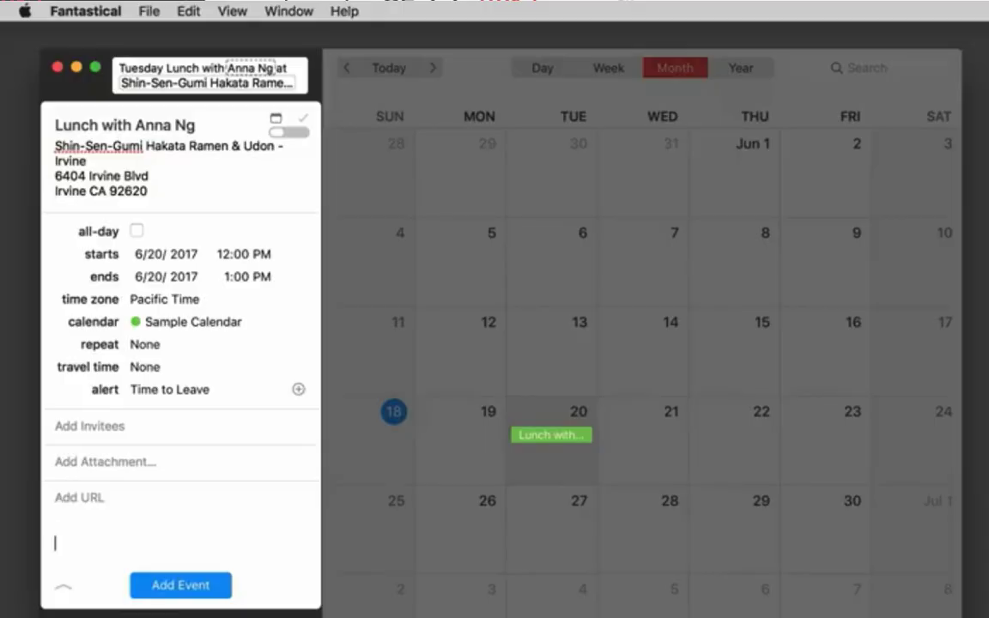
{"action": "key", "text": "super+Tab"}
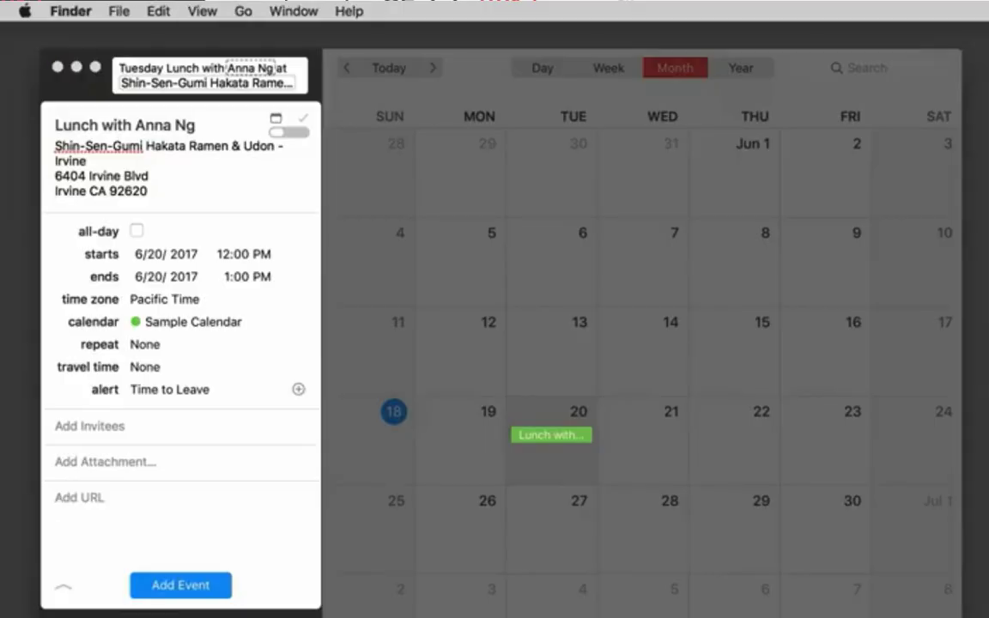
{"action": "left_click_drag", "start_coordinate": [983, 274], "coordinate": [118, 464]}
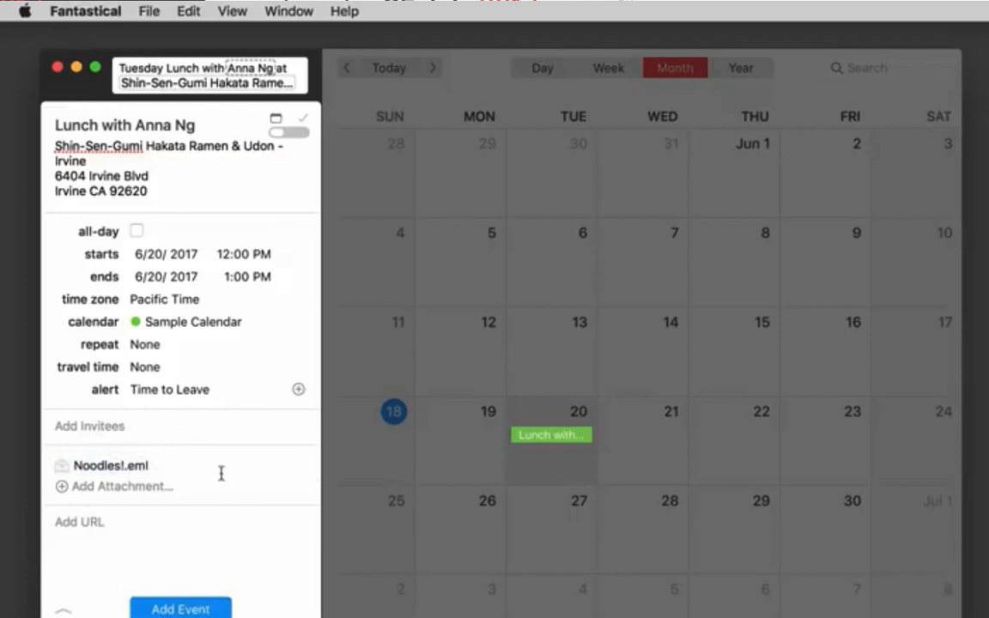
{"action": "left_click", "coordinate": [154, 466]}
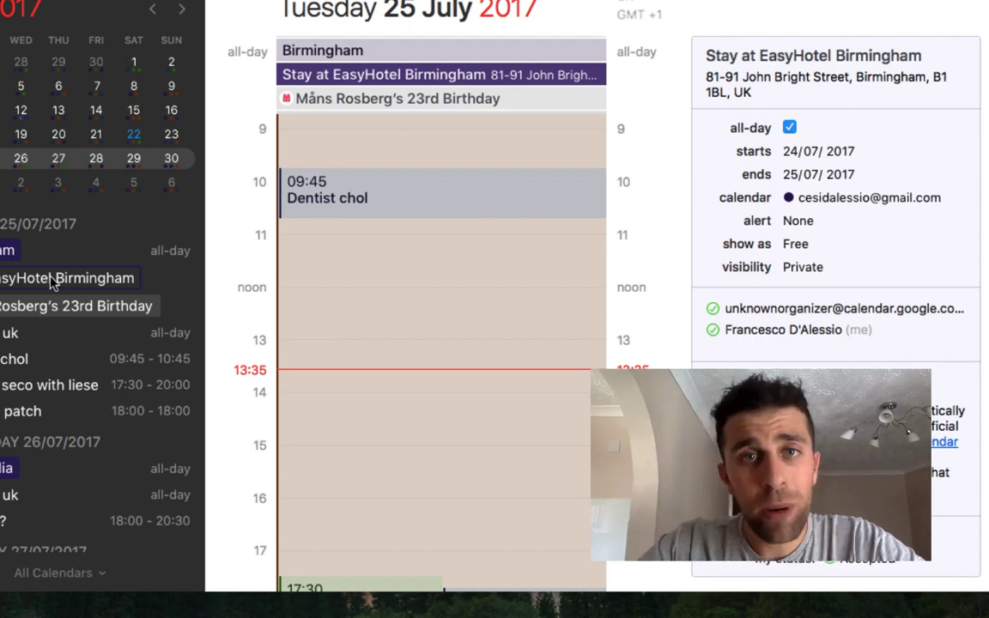
- Duplicate the EasyHotel Birmingham stay, delete the copy, and switch to the July 2017 month view
{"action": "right_click", "coordinate": [393, 74]}
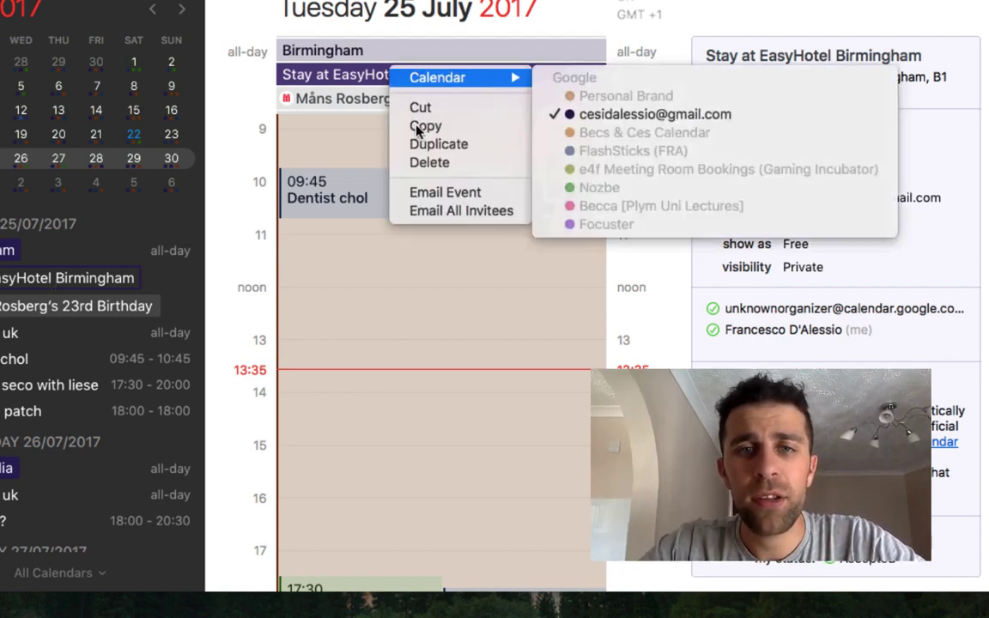
{"action": "left_click", "coordinate": [426, 144]}
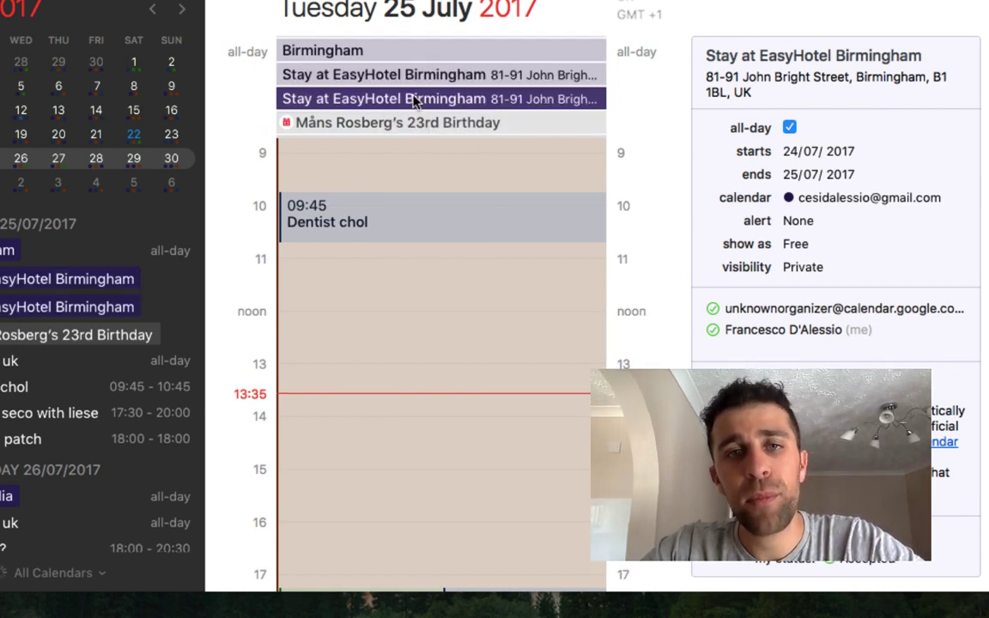
{"action": "left_click_drag", "start_coordinate": [410, 100], "coordinate": [443, 106]}
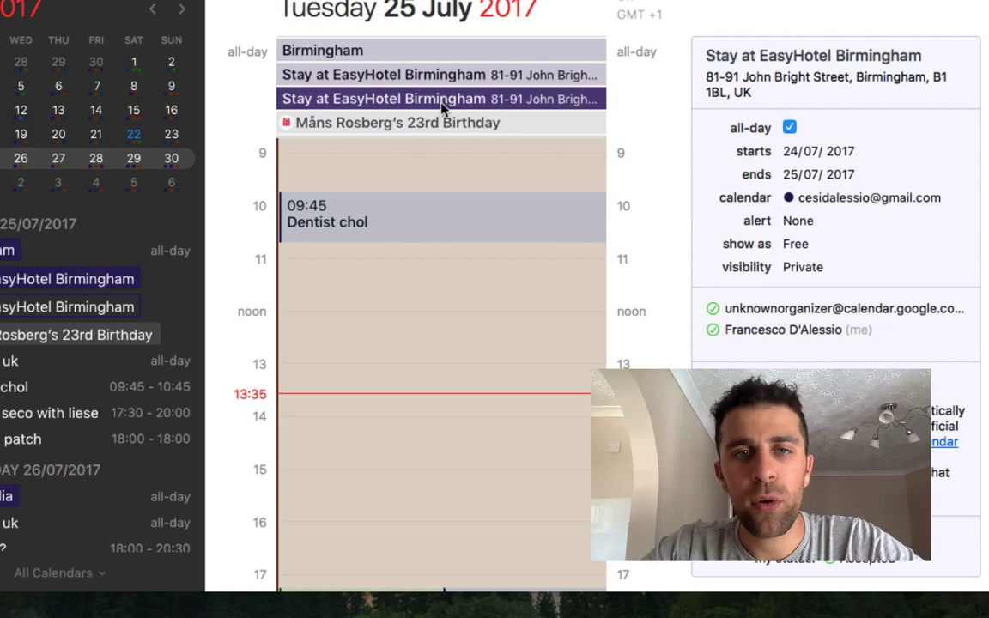
{"action": "right_click", "coordinate": [428, 96]}
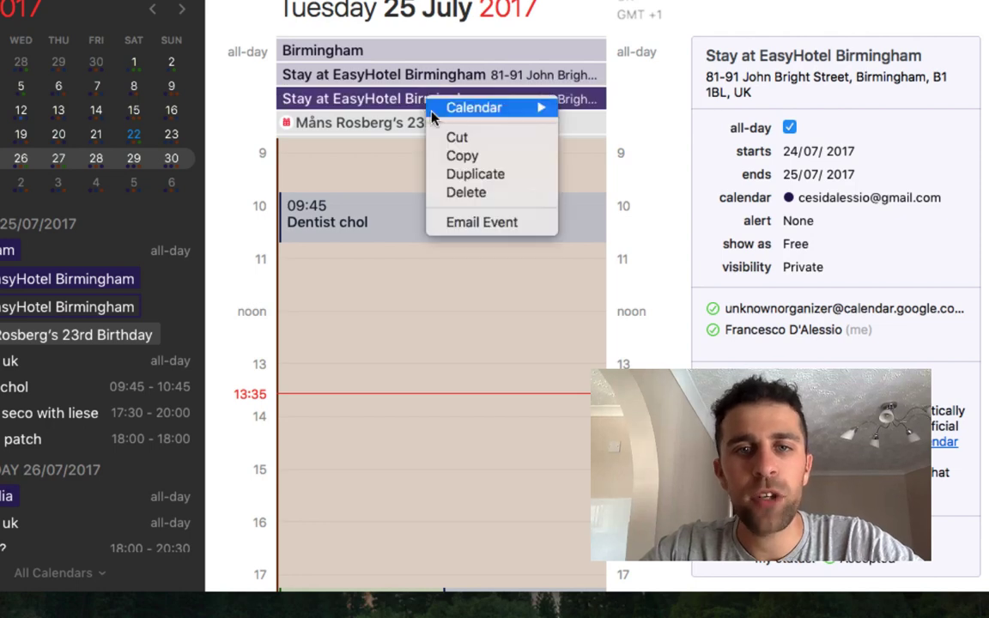
{"action": "left_click", "coordinate": [463, 193]}
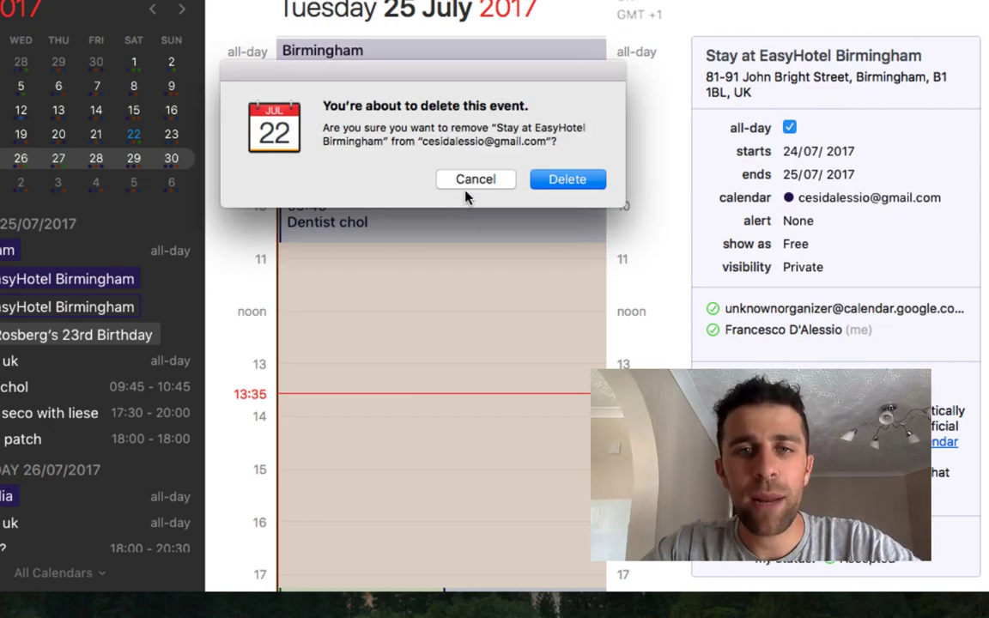
{"action": "left_click", "coordinate": [547, 181]}
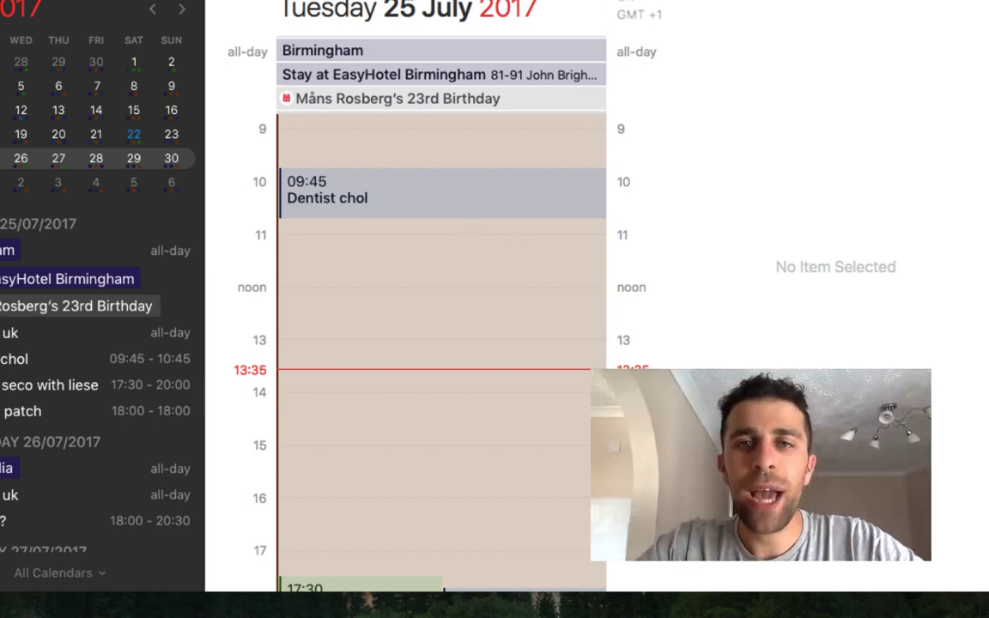
{"action": "key", "text": "super+3"}
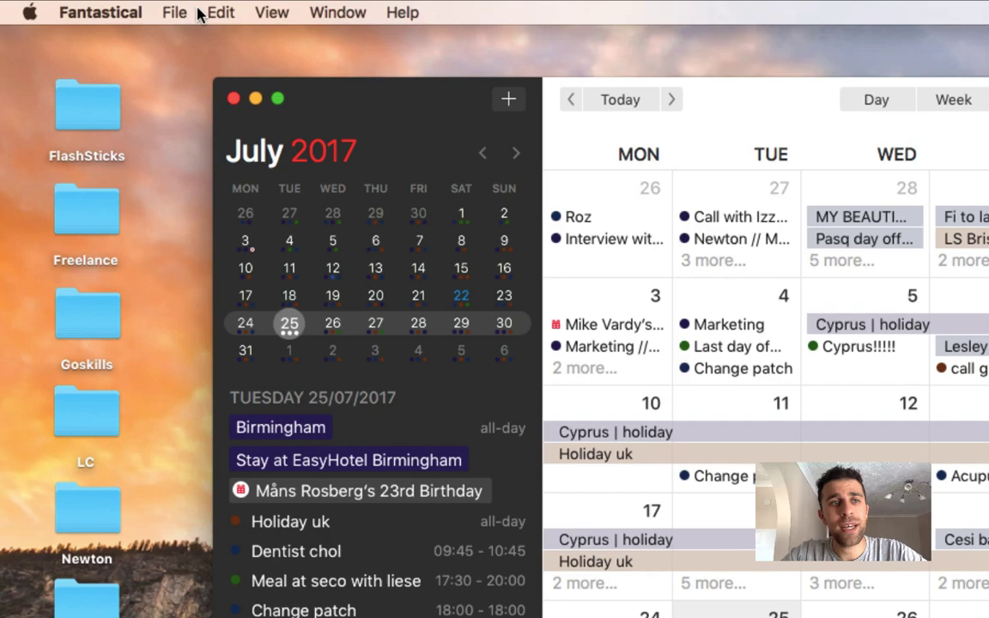
- Bring up the File menu from the July 2017 month view
{"action": "left_click", "coordinate": [172, 12]}
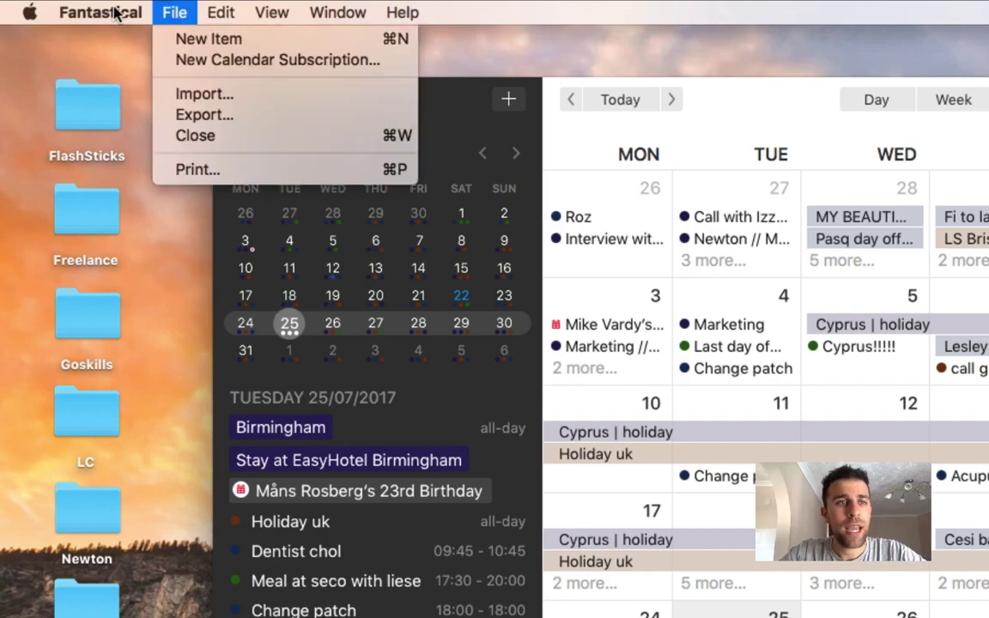
- In General preferences, keep 7 days per week and set weeks per month to 8
{"action": "mouse_move", "coordinate": [114, 13]}
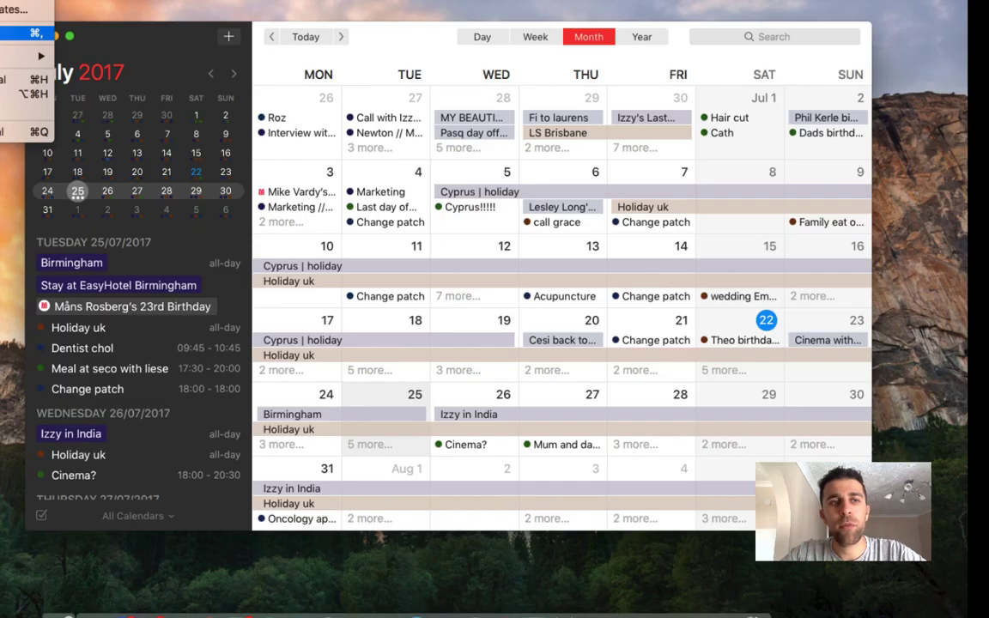
{"action": "left_click", "coordinate": [133, 94]}
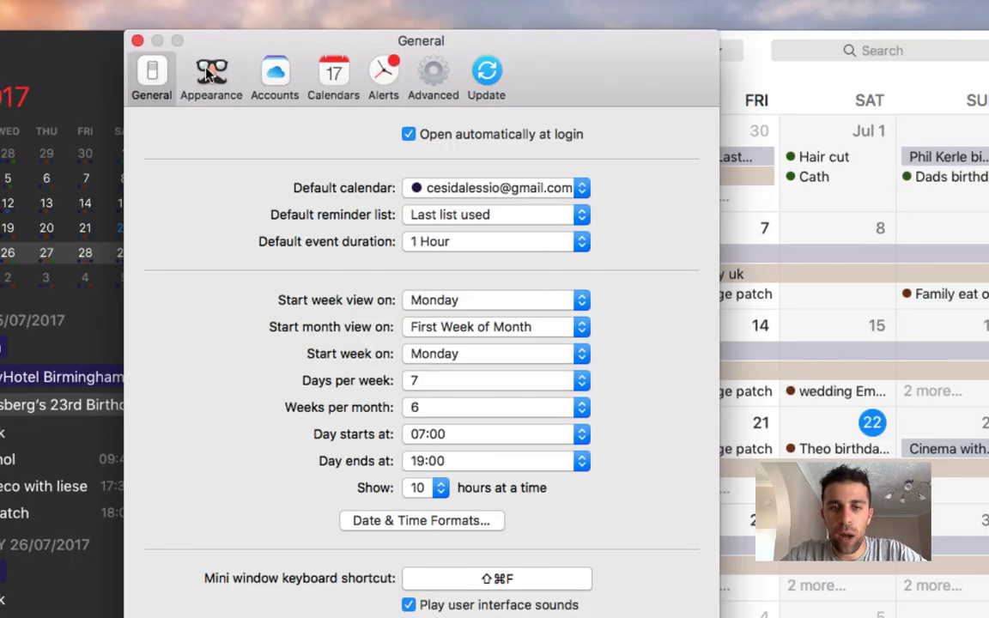
{"action": "left_click", "coordinate": [249, 55]}
{"action": "left_click", "coordinate": [154, 79]}
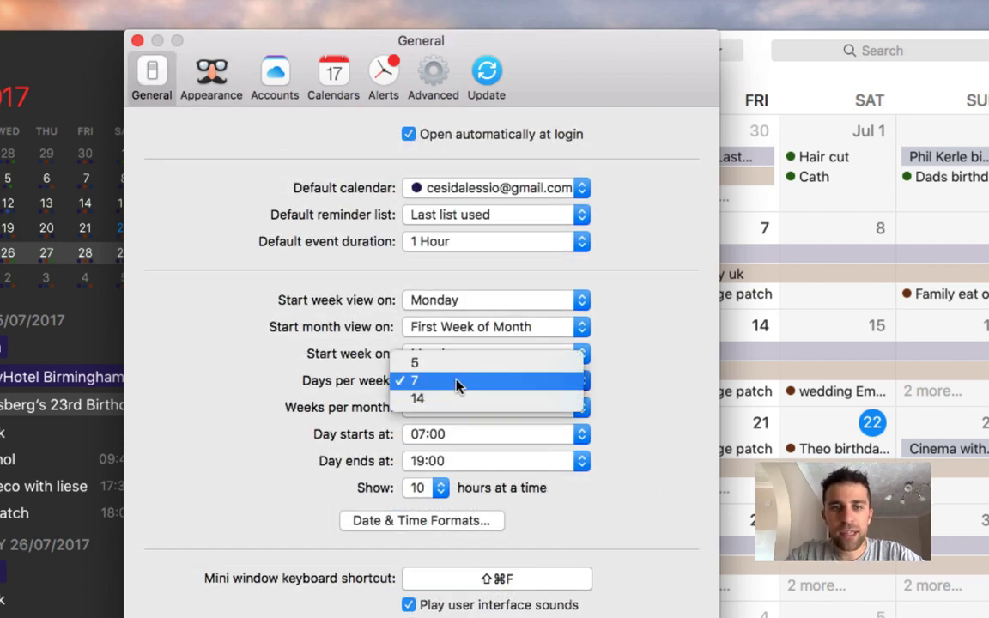
{"action": "left_click", "coordinate": [506, 411]}
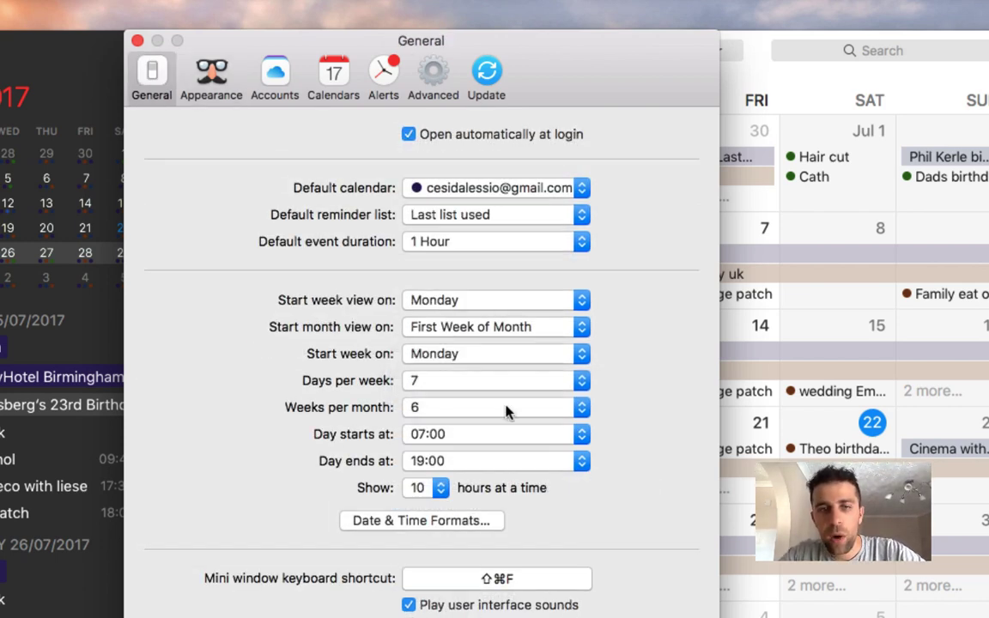
{"action": "left_click", "coordinate": [478, 415]}
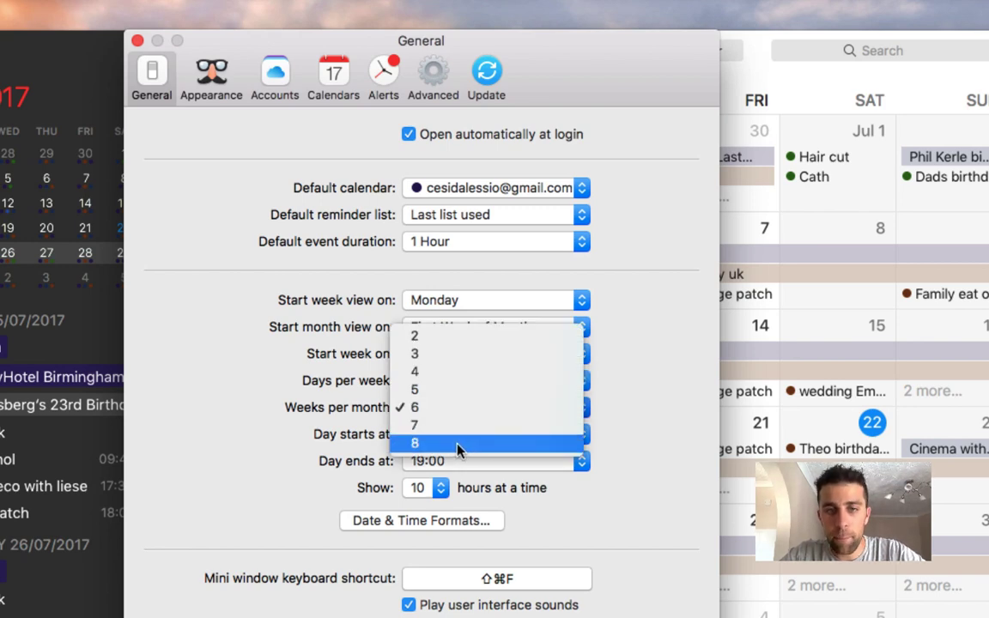
{"action": "left_click", "coordinate": [458, 443]}
{"action": "left_click", "coordinate": [137, 40]}
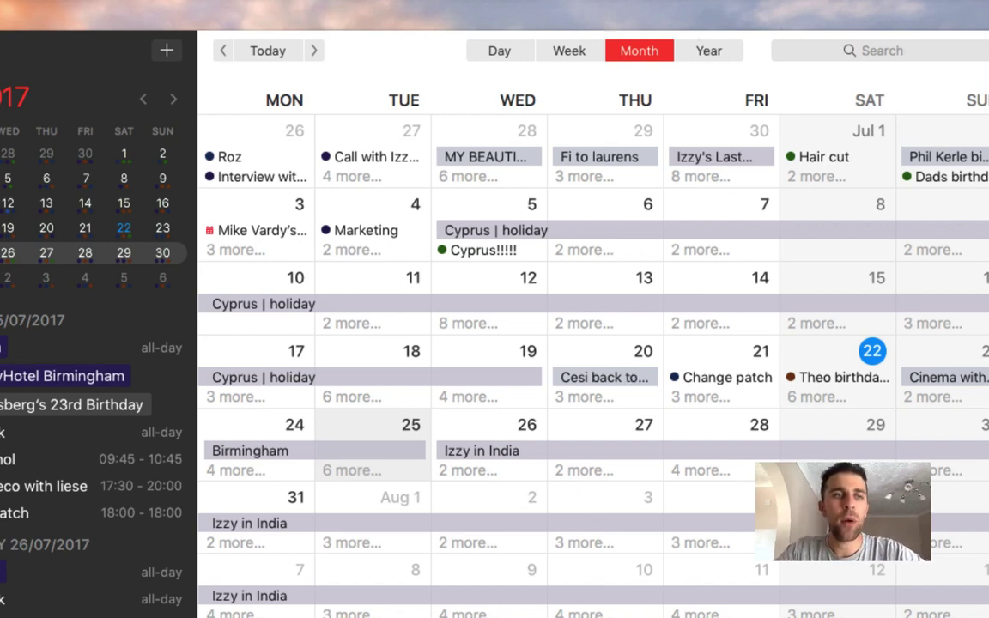
- Reduce weeks per month to 2 and close the Preferences window
{"action": "key", "text": "super+comma"}
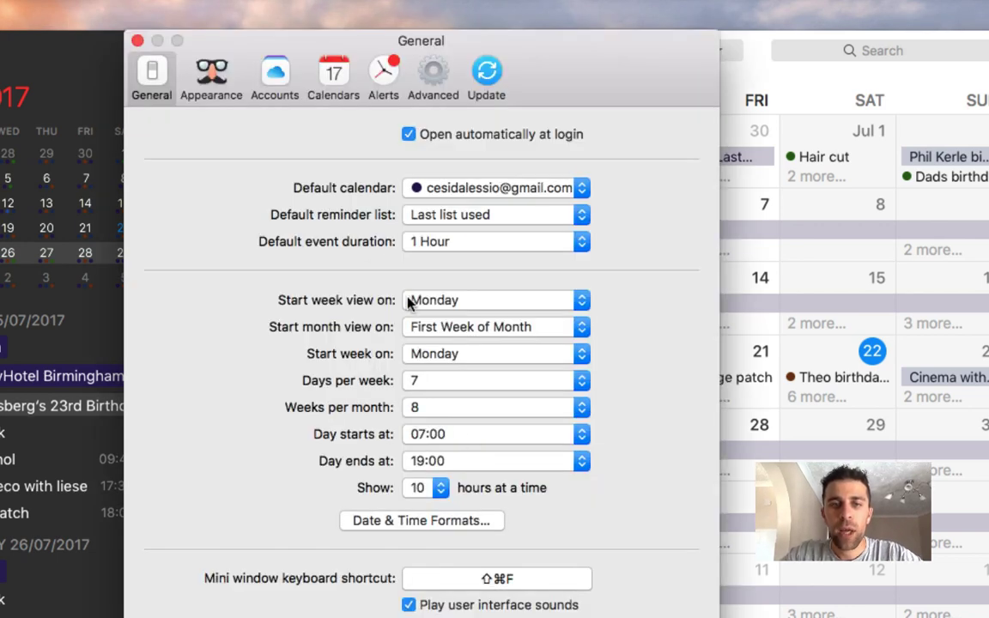
{"action": "left_click", "coordinate": [447, 404]}
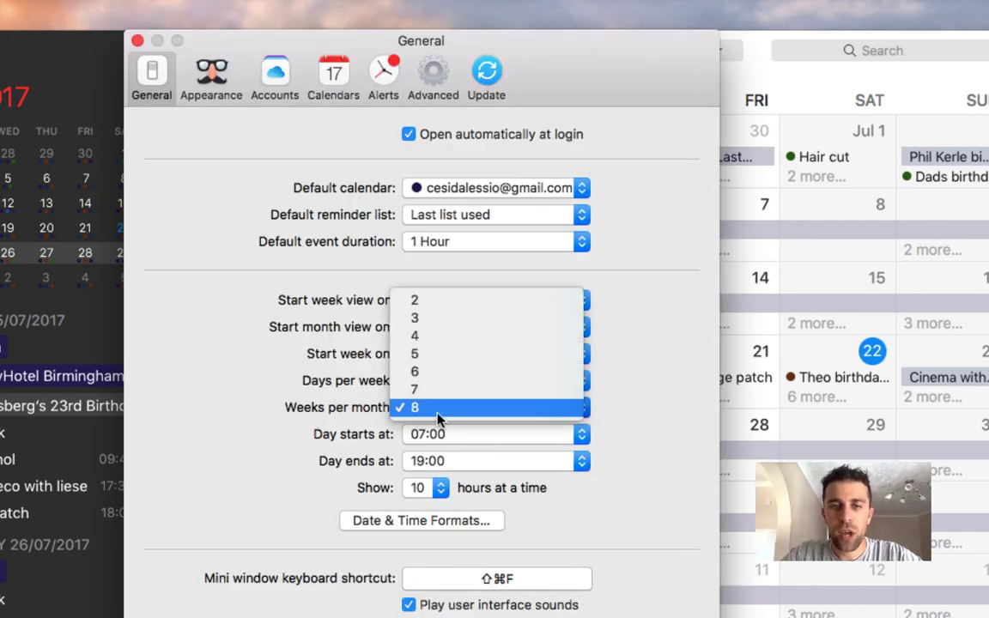
{"action": "left_click", "coordinate": [443, 301]}
{"action": "key", "text": "super+w"}
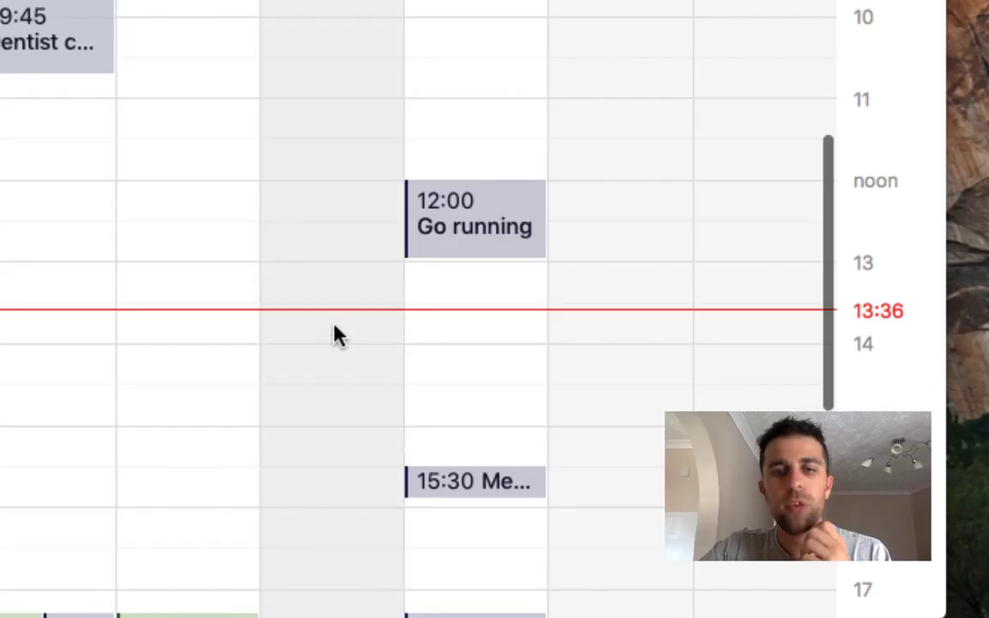
- Create a Test event on Thursday 27 July at 13:45
{"action": "double_click", "coordinate": [331, 329]}
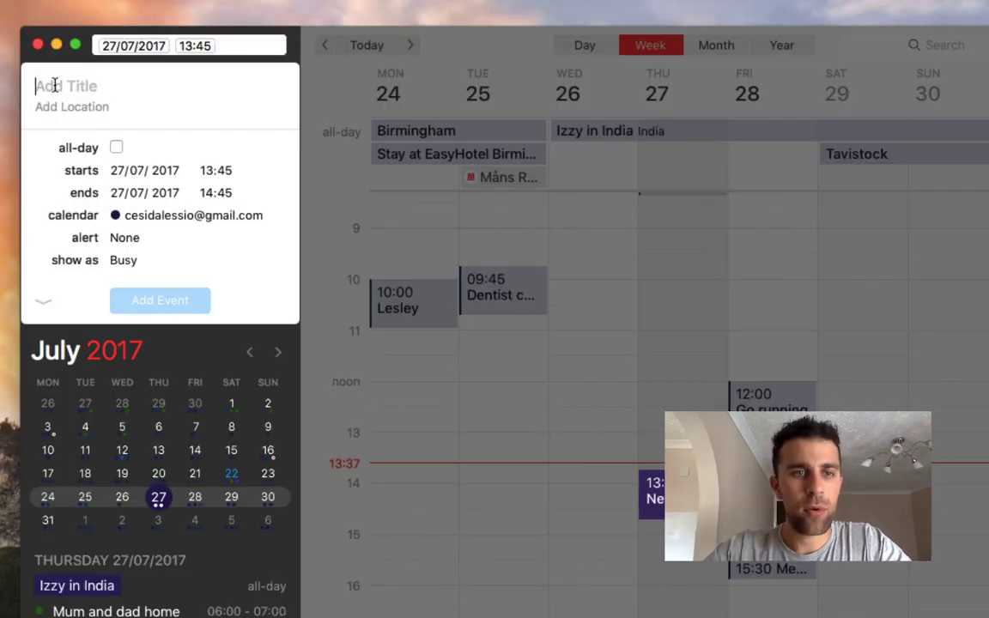
{"action": "type", "text": "Test"}
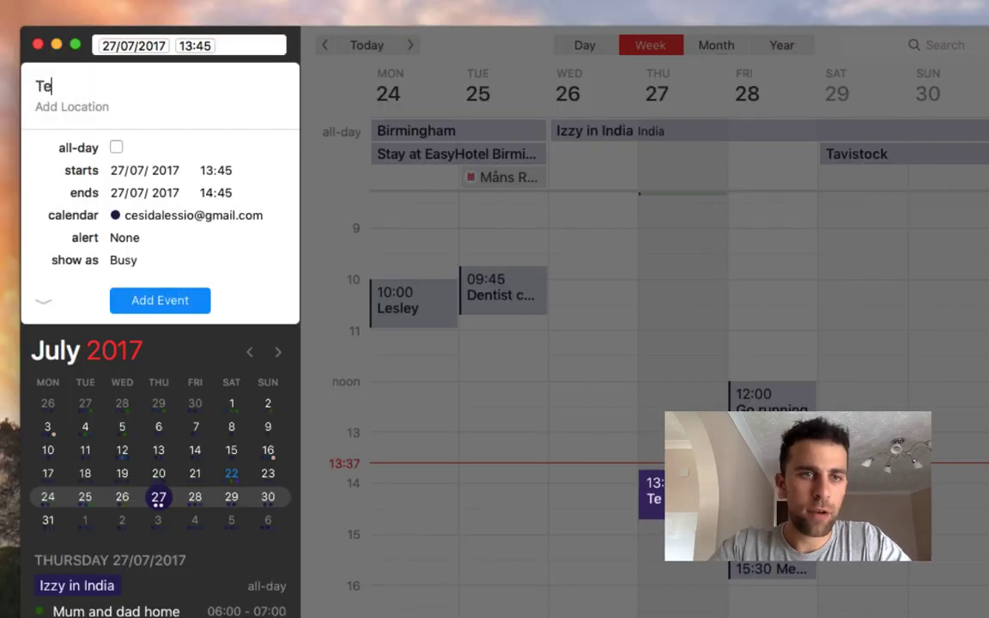
{"action": "key", "text": "Return"}
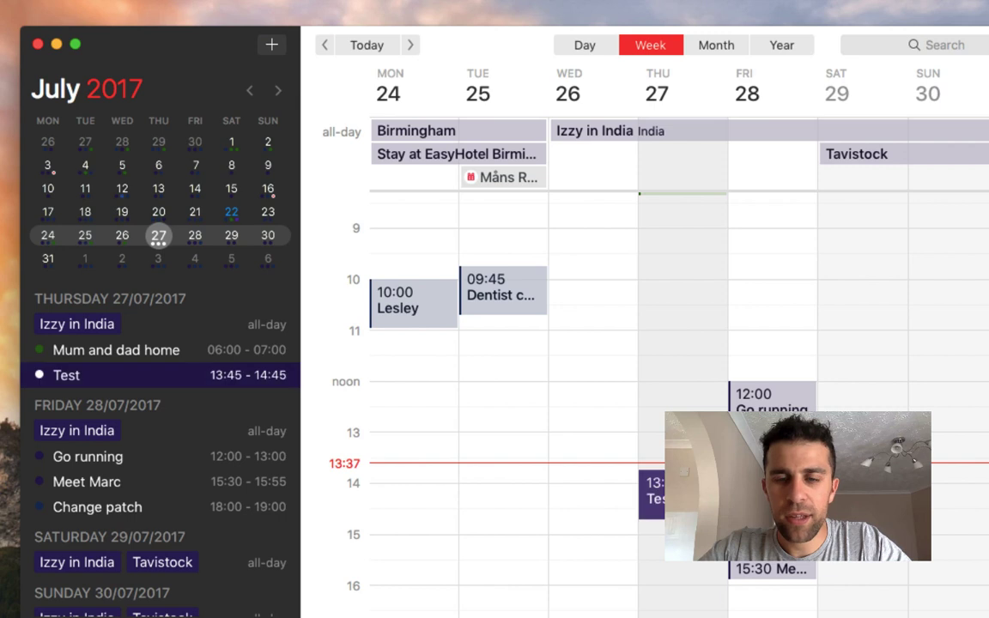
- Drag the Test event to 14:45, undo that change, then redo it from the Edit menu
{"action": "left_click_drag", "start_coordinate": [697, 487], "coordinate": [698, 538]}
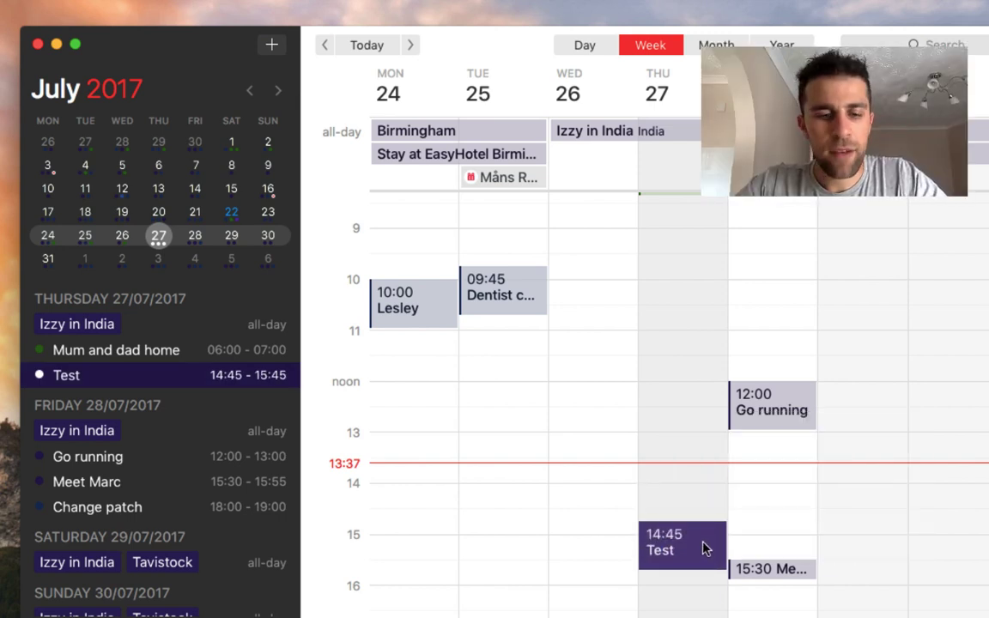
{"action": "key", "text": "super+z"}
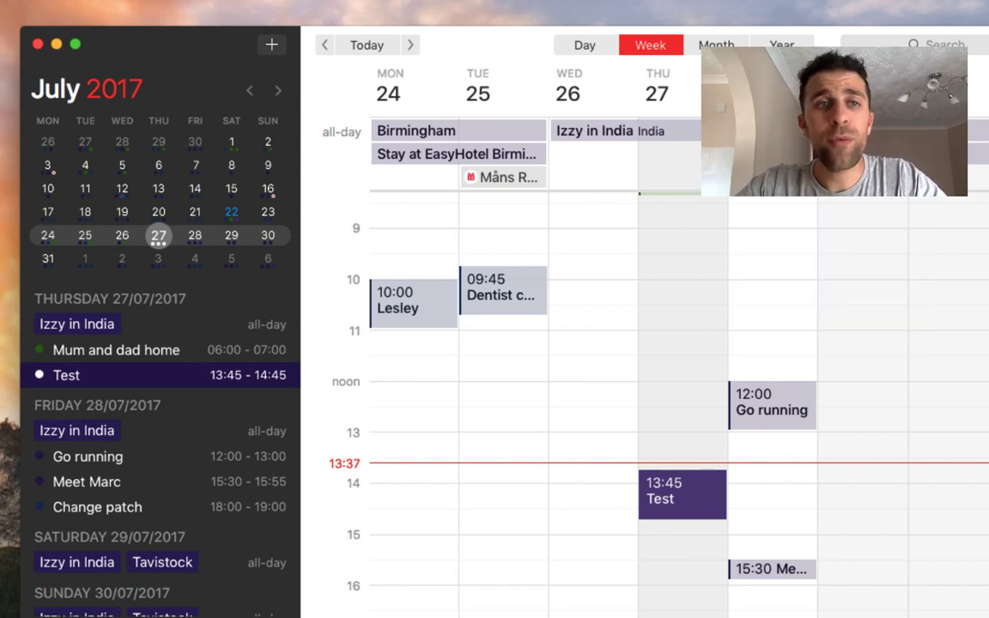
{"action": "mouse_move", "coordinate": [34, 0]}
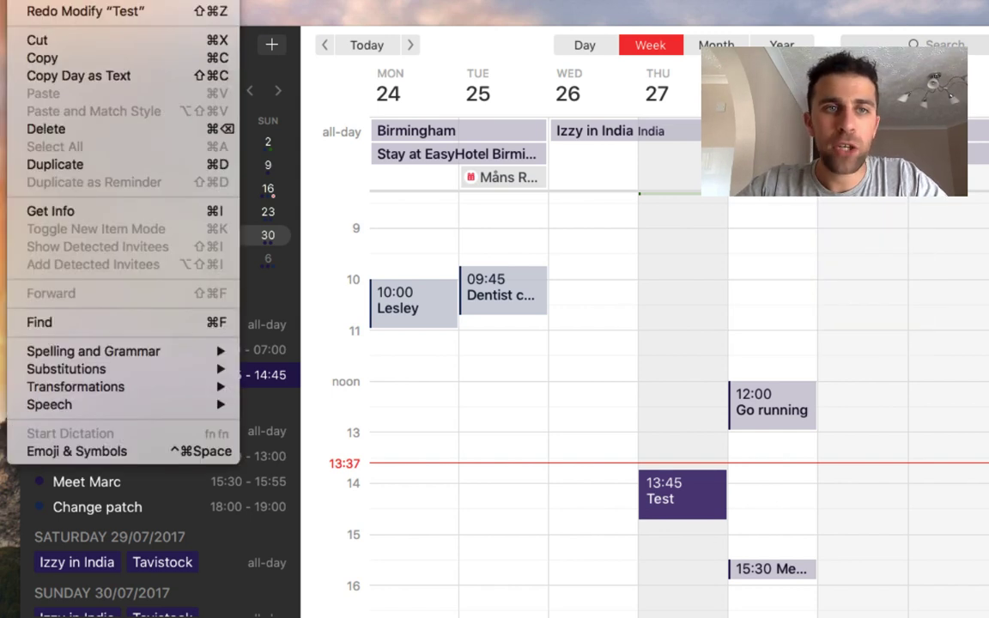
{"action": "left_click", "coordinate": [58, 12]}
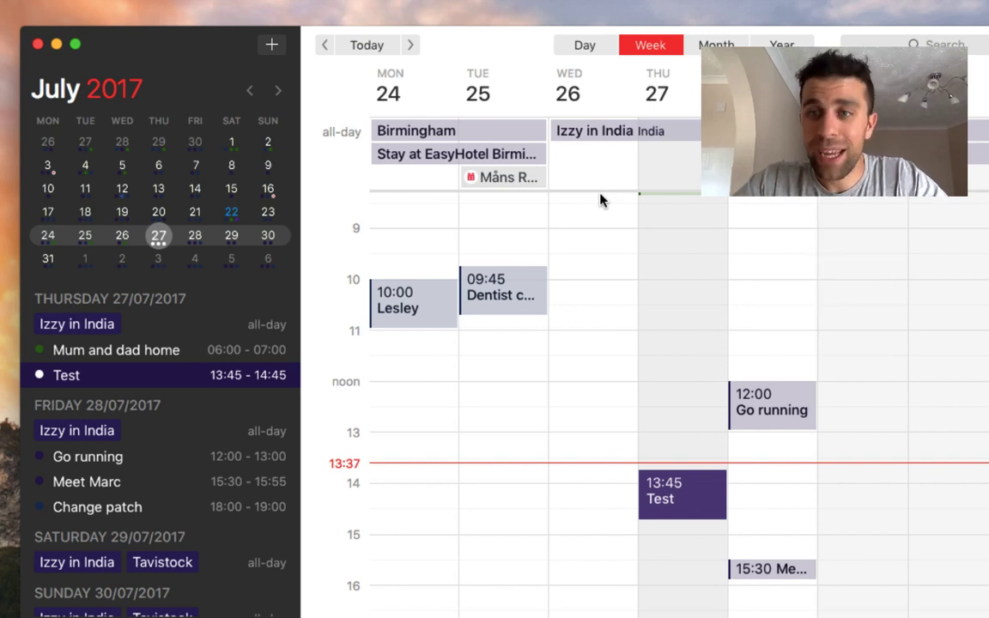
{"action": "left_click", "coordinate": [414, 129]}
{"action": "double_click", "coordinate": [414, 129]}
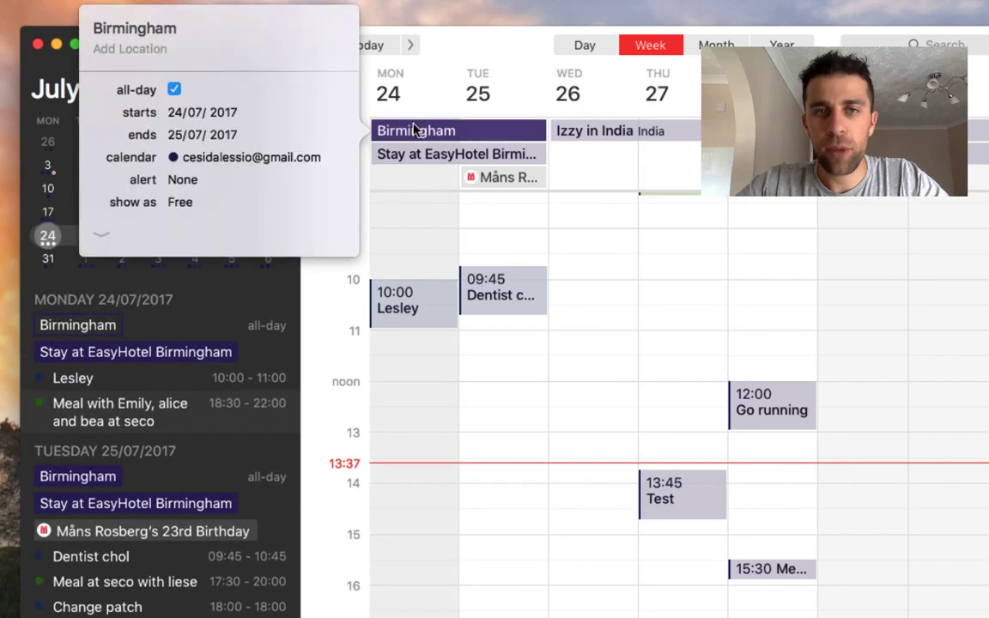
{"action": "left_click", "coordinate": [101, 237]}
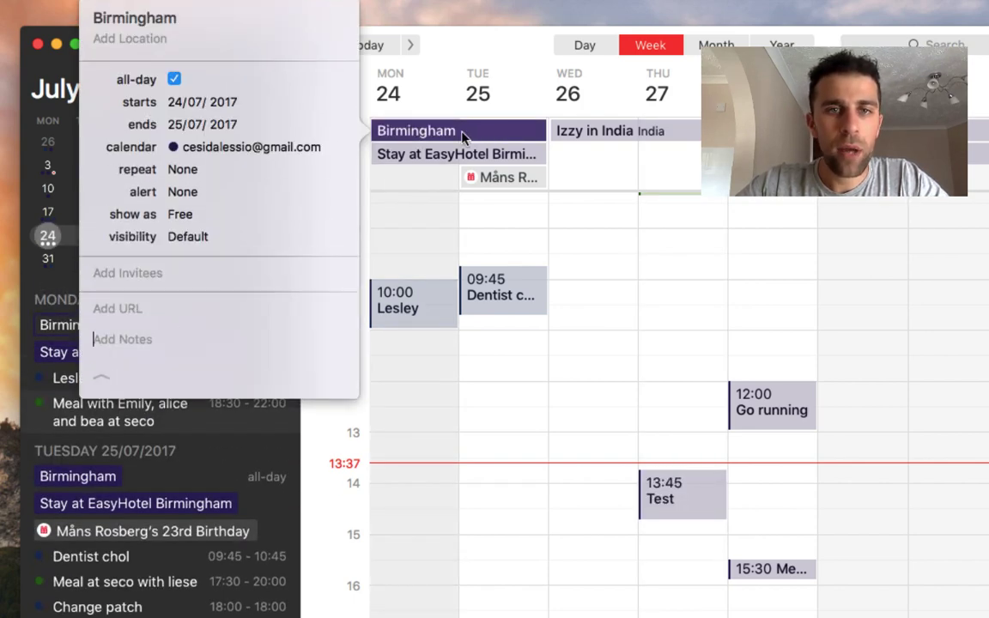
{"action": "left_click", "coordinate": [444, 156]}
{"action": "double_click", "coordinate": [412, 158]}
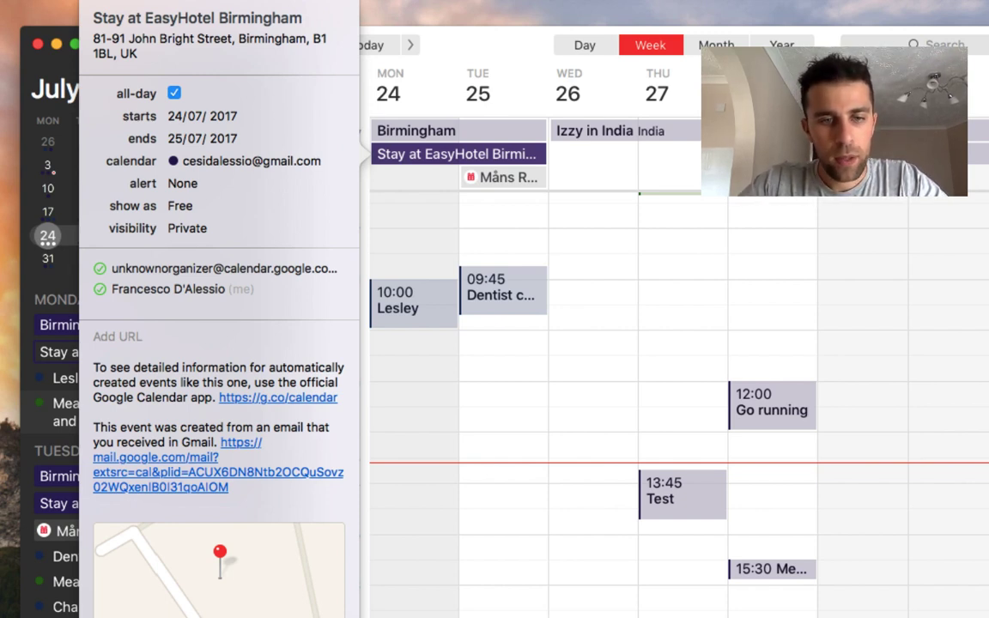
{"action": "left_click", "coordinate": [520, 109]}
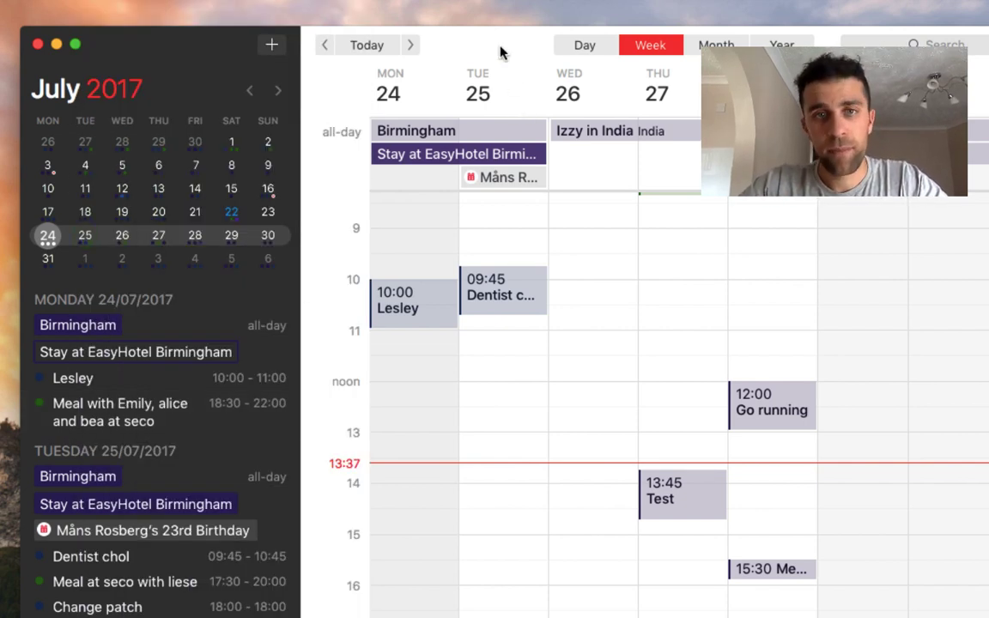
- View the 25 July birthday contact card, close it, then reopen and close it again
{"action": "left_click", "coordinate": [536, 177]}
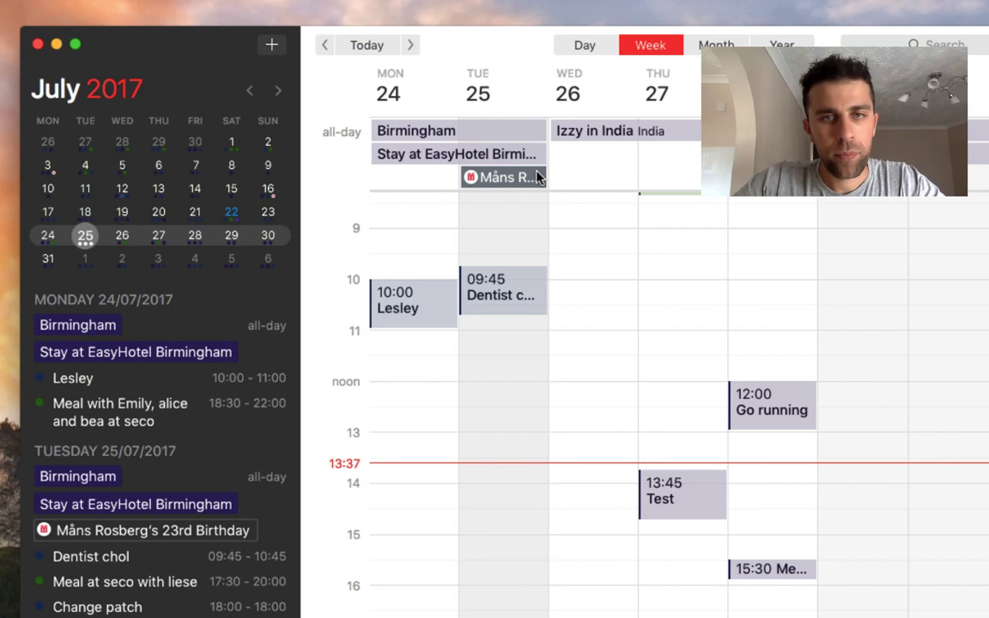
{"action": "left_click", "coordinate": [536, 176]}
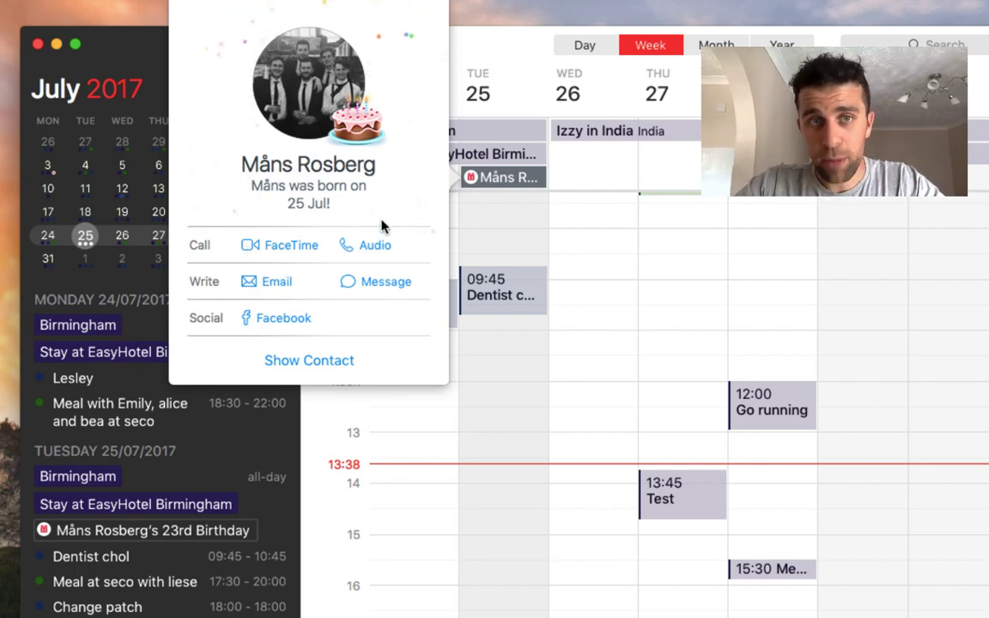
{"action": "key", "text": "Escape"}
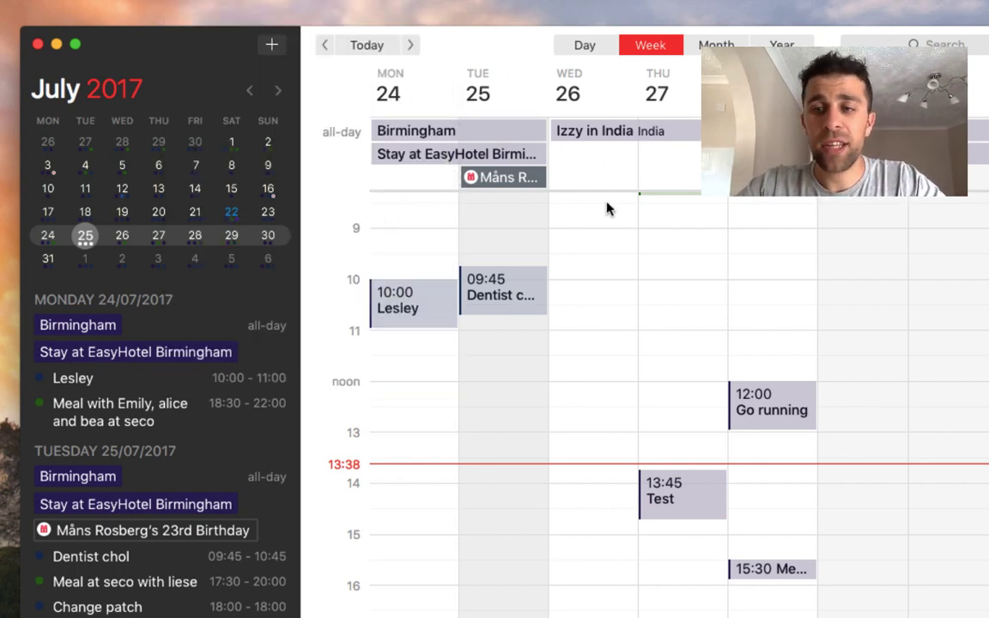
{"action": "left_click", "coordinate": [530, 183]}
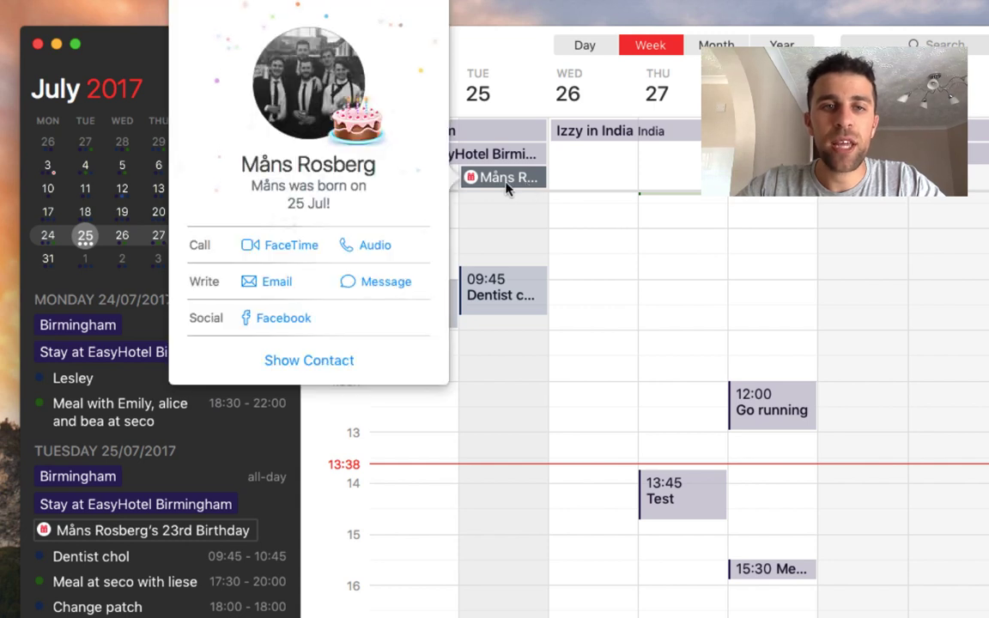
{"action": "key", "text": "Escape"}
- Check the birthday event's context menu, then show 25 July in Day view
{"action": "right_click", "coordinate": [503, 178]}
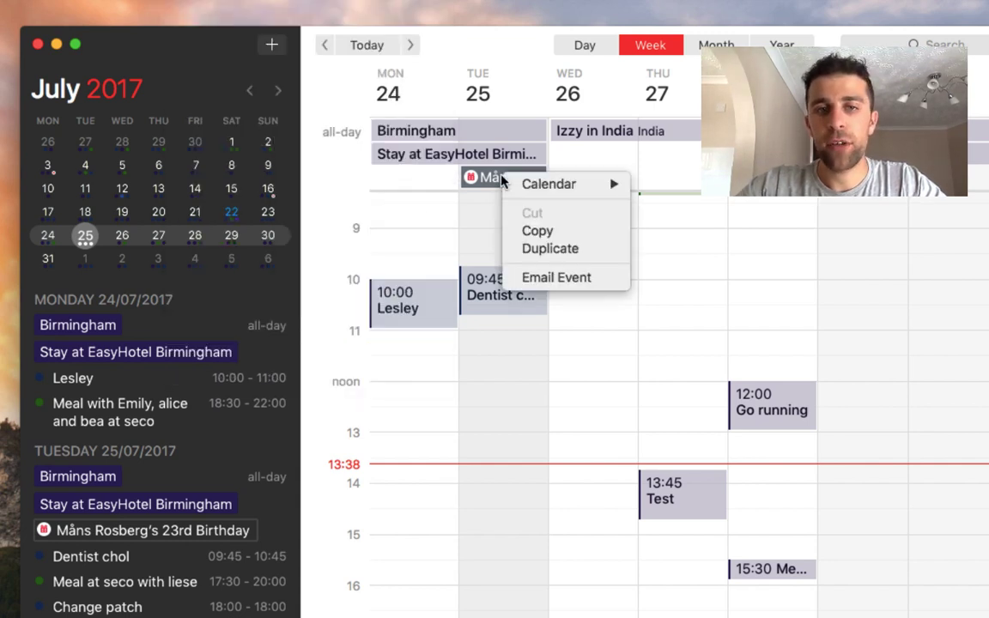
{"action": "key", "text": "Escape"}
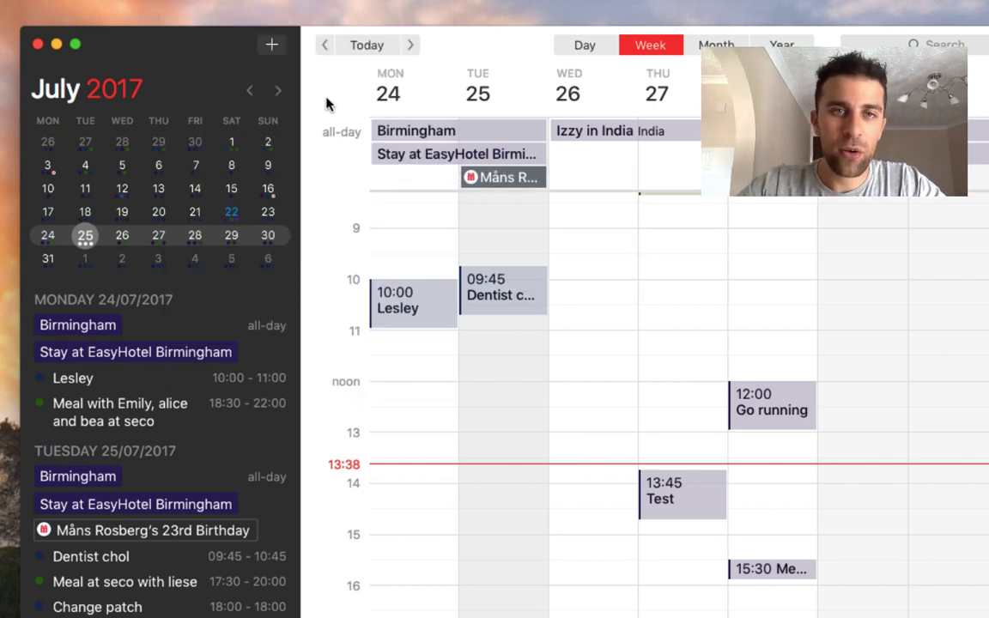
{"action": "key", "text": "super+1"}
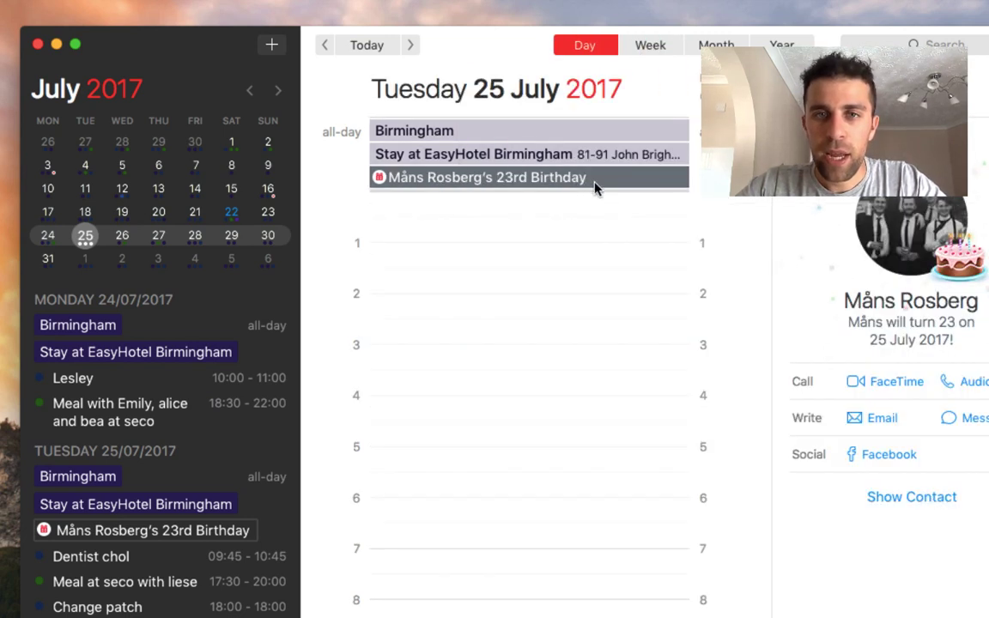